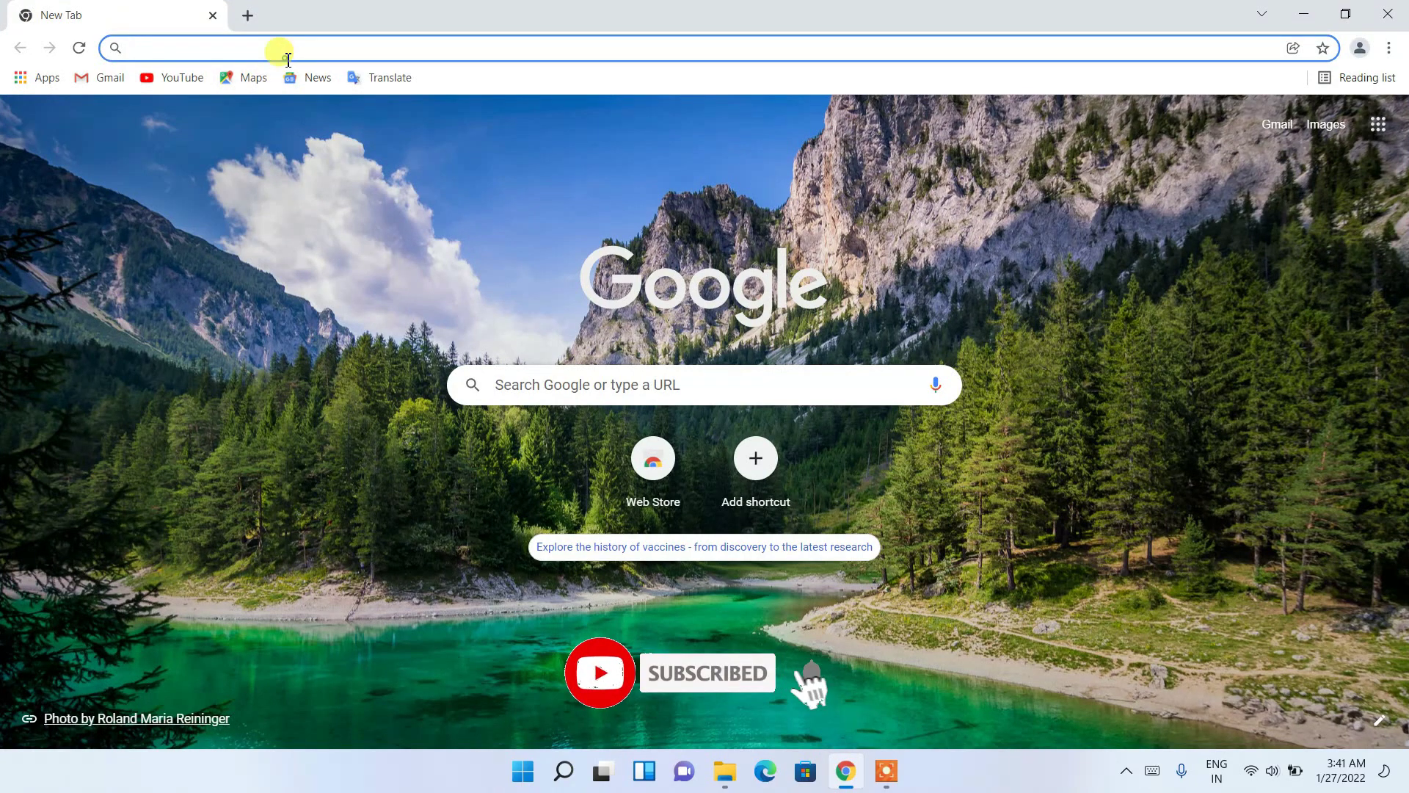
- Search 'php download' and open the PHP for Windows downloads page for PHP 8.1.2
type("php")
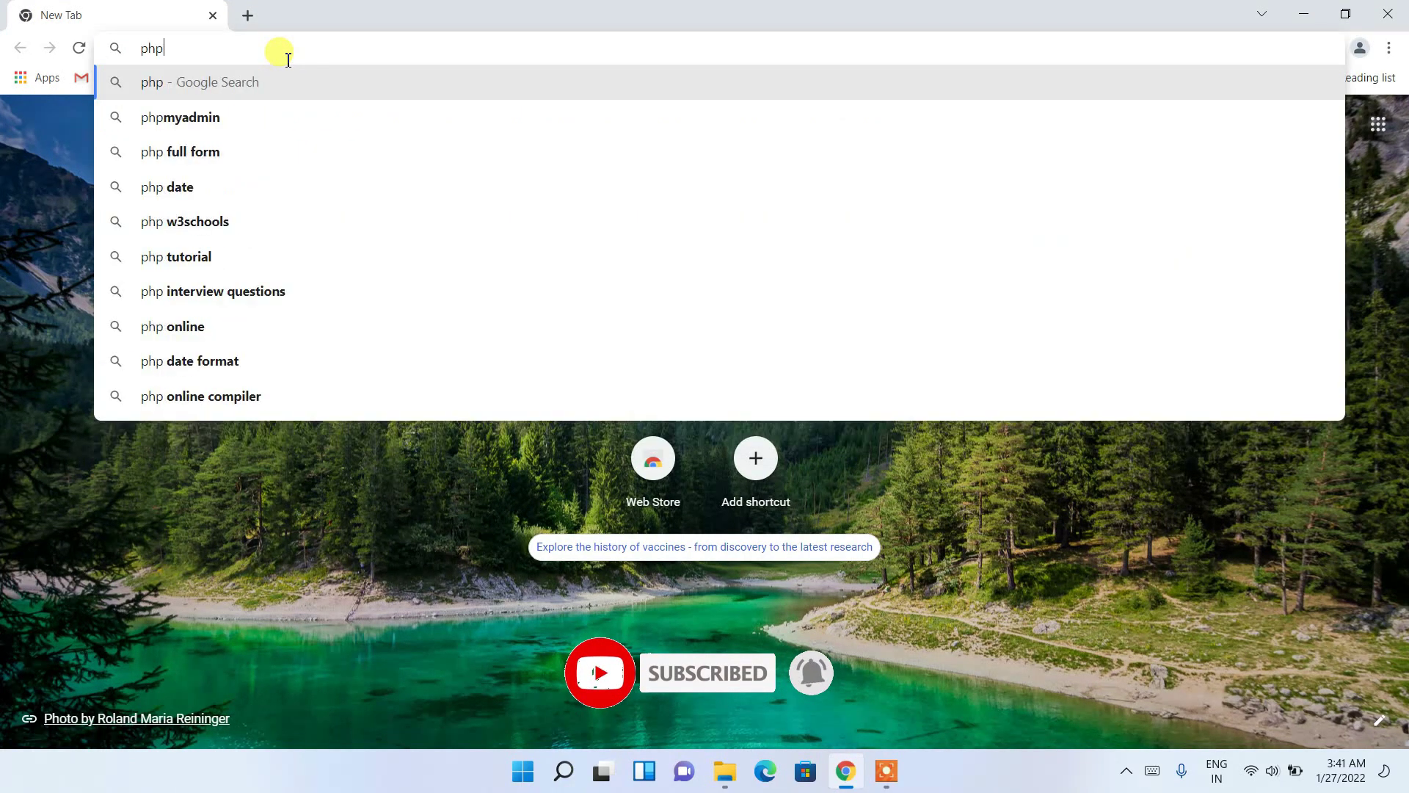
type(" dow")
key("Return")
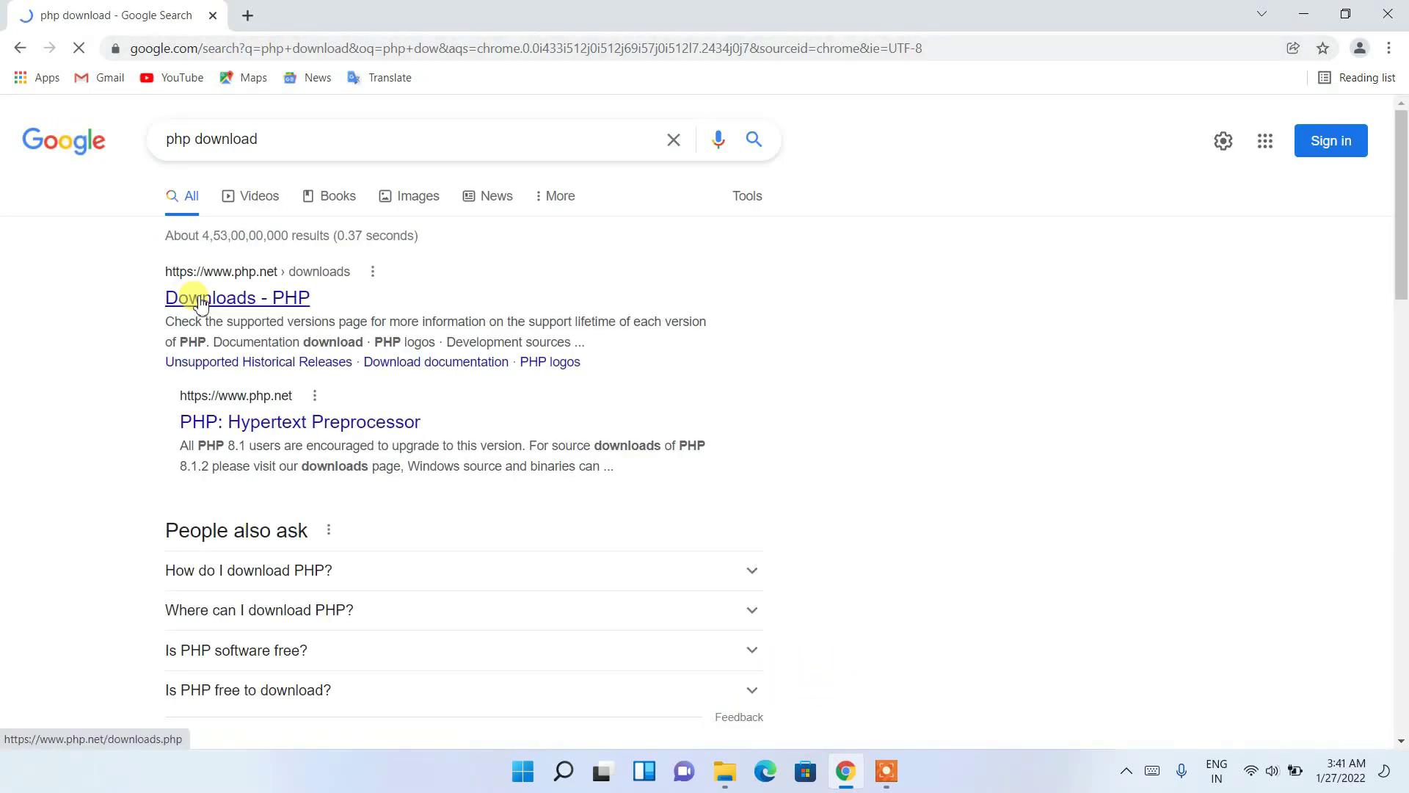
left_click(241, 305)
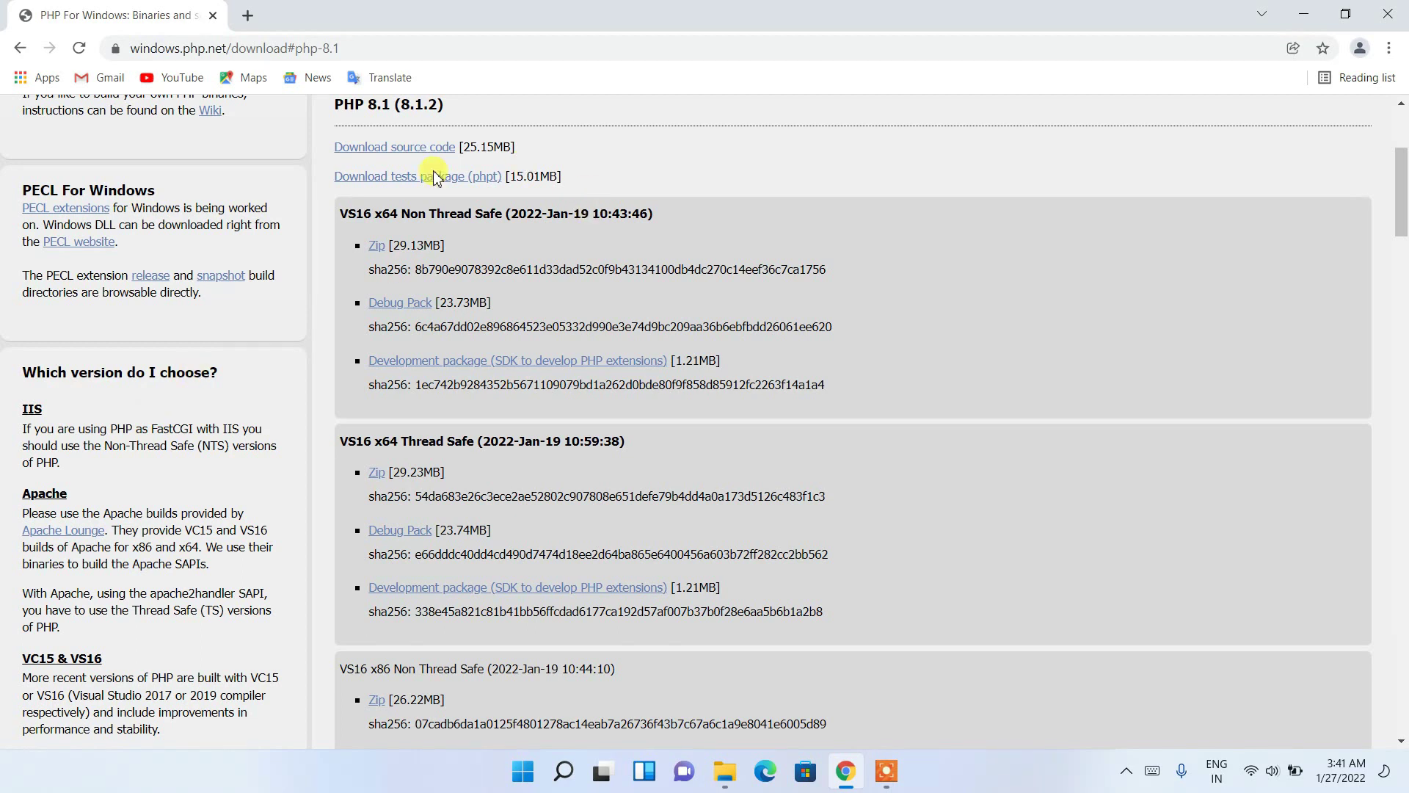
- Download the PHP 8.1.2 VS16 x64 Thread Safe Zip package
left_click_drag(381, 219, 482, 220)
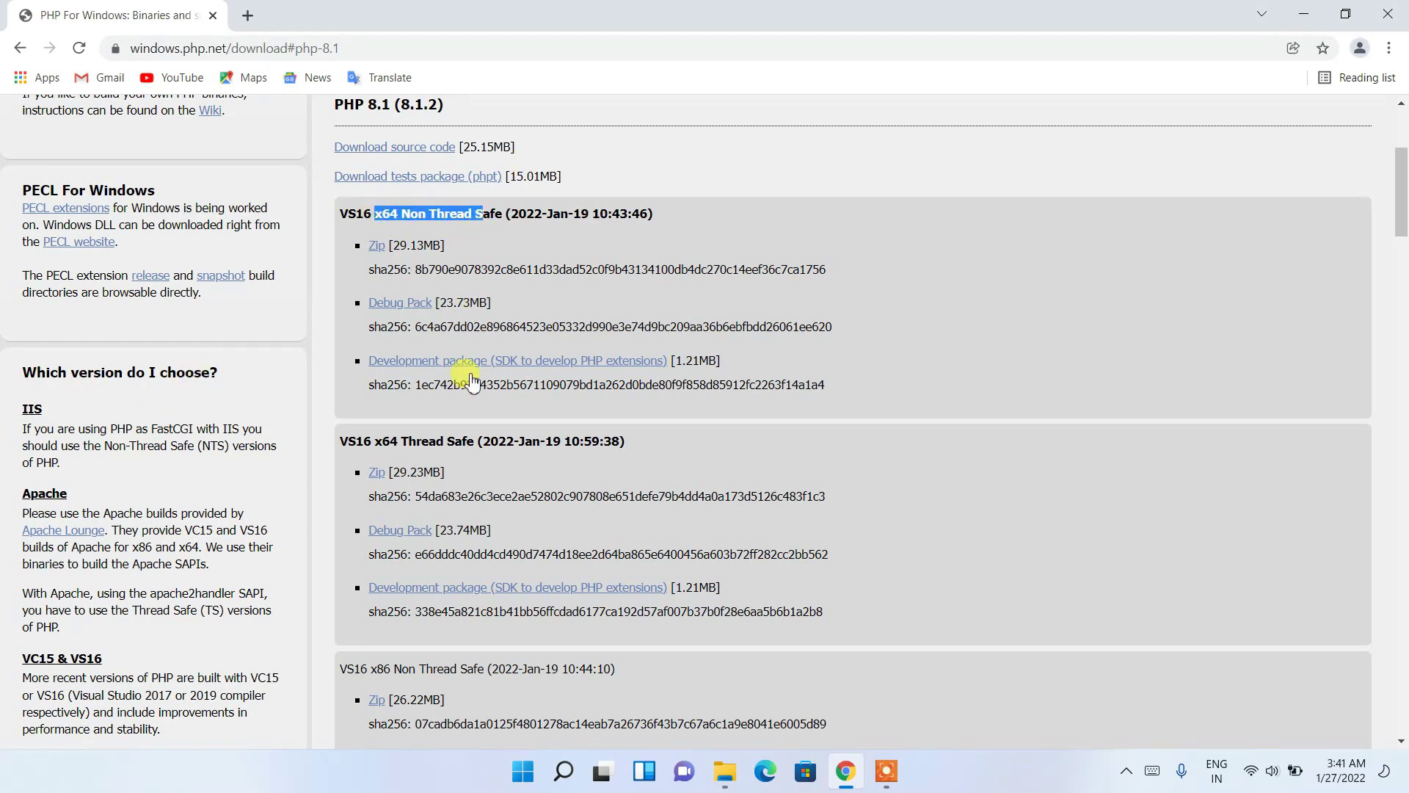
left_click_drag(368, 440, 498, 459)
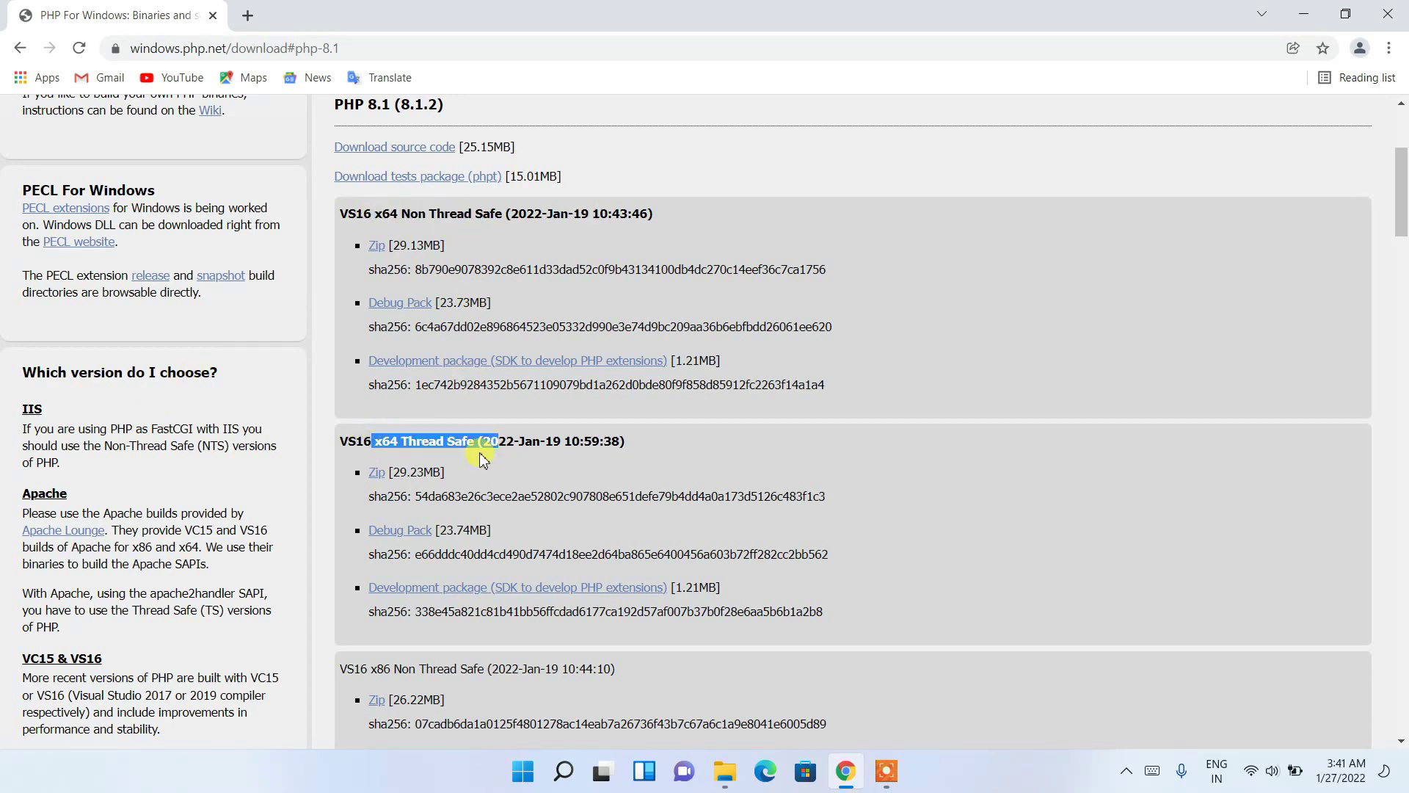
left_click(376, 473)
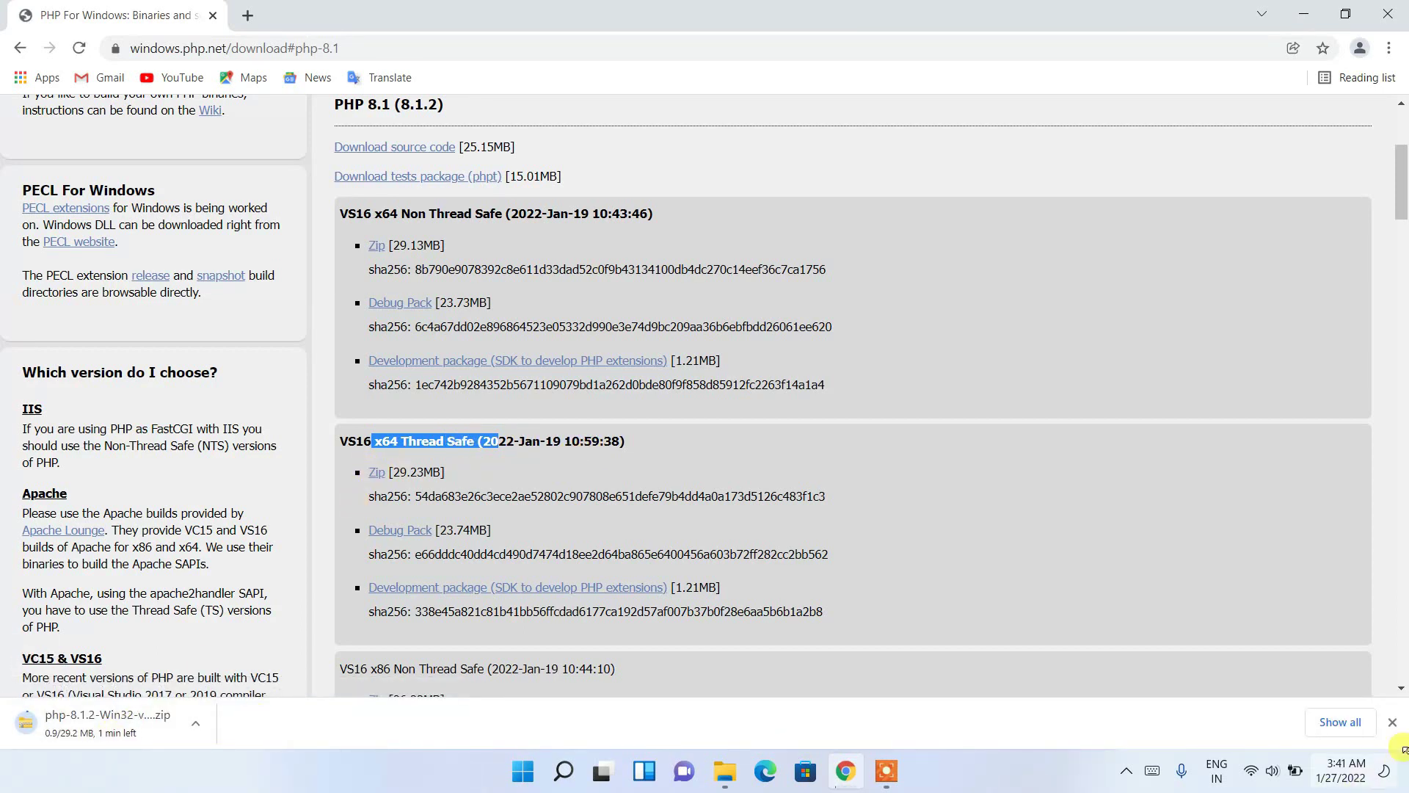
- Cancel the php-8.1.2-Win32-vs16-x64 zip download and remove it from the Downloads list
left_click(1341, 725)
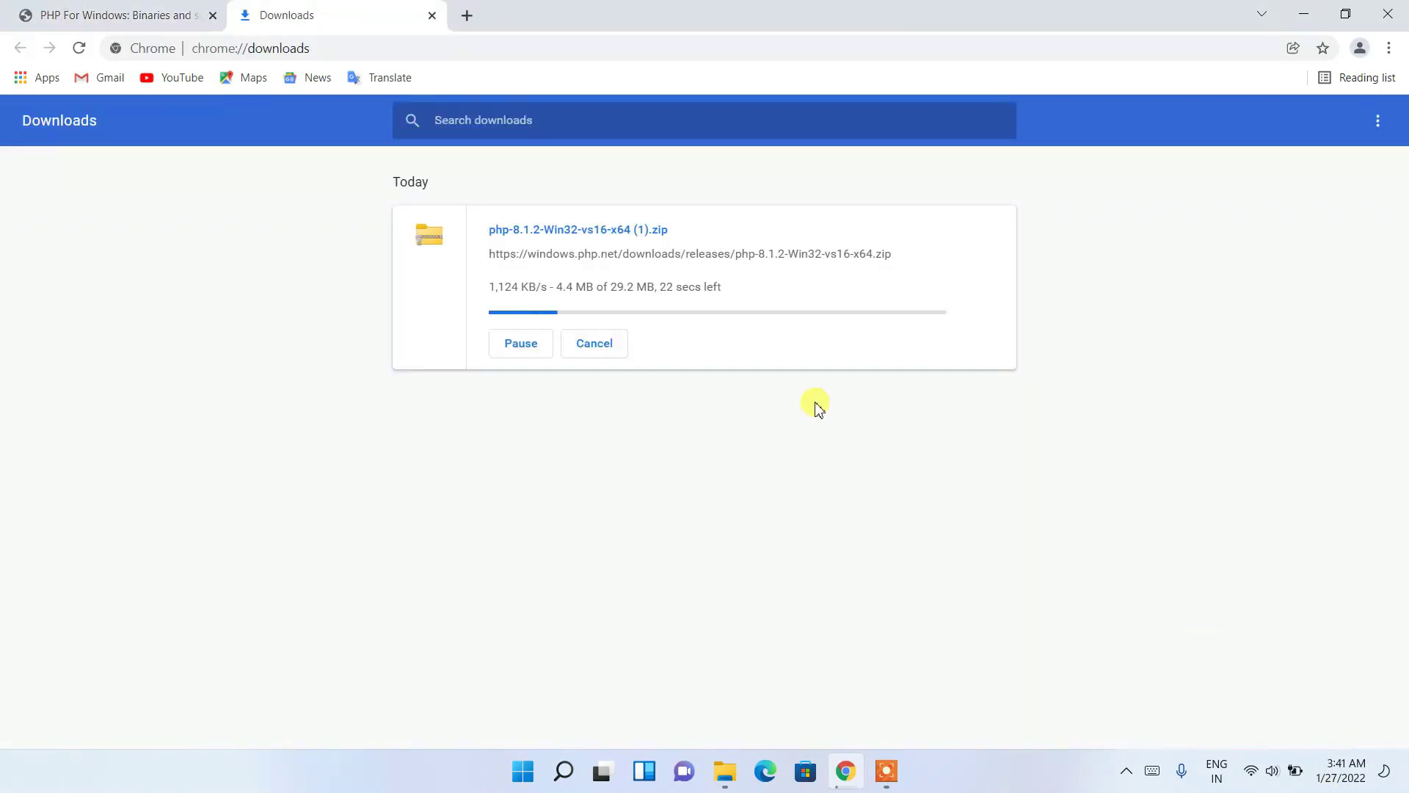
left_click(591, 339)
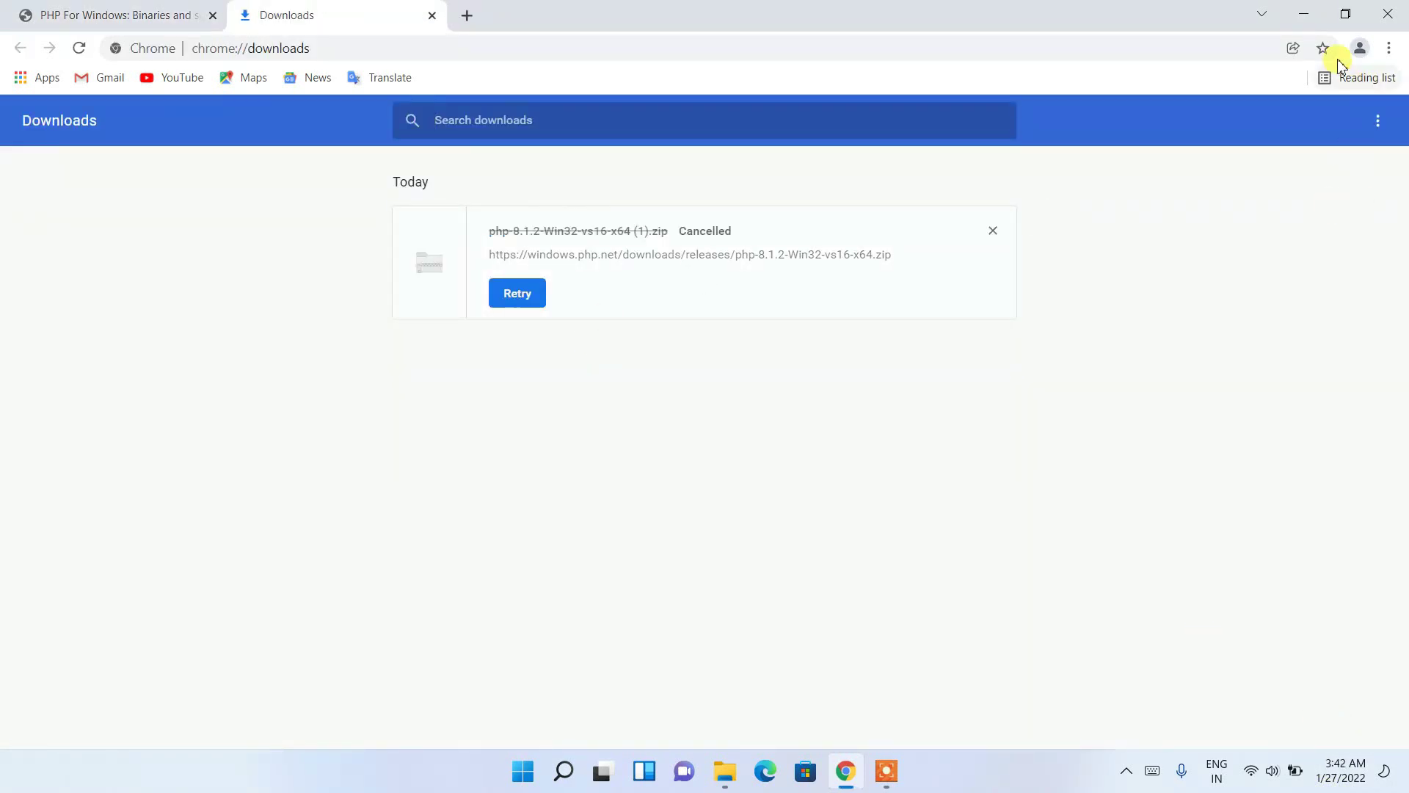
left_click(993, 231)
left_click(1301, 9)
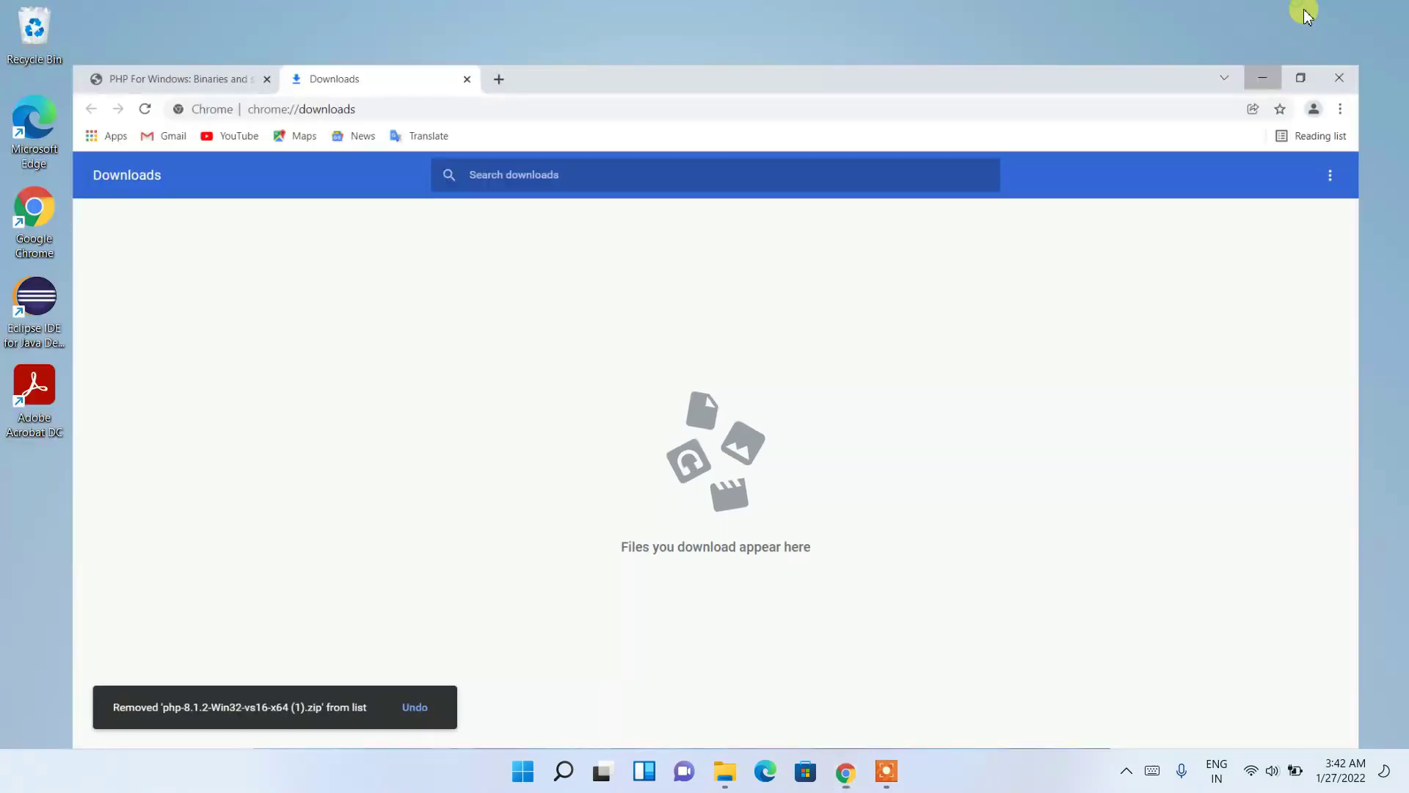
- Extract php-8.1.2-Win32-vs16-x64.zip into a same-named folder in Downloads\Software, keeping the default destination
left_click(723, 778)
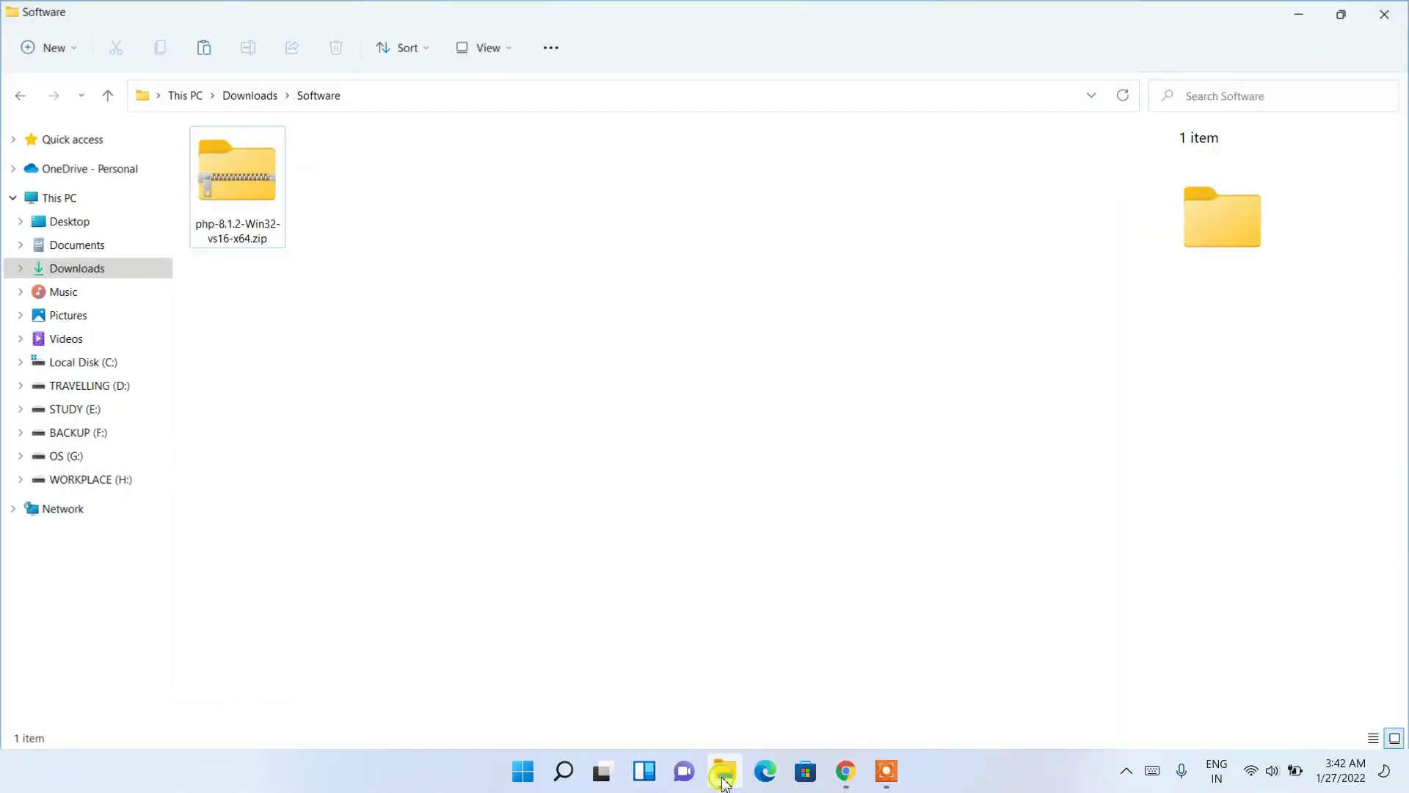
left_click(237, 197)
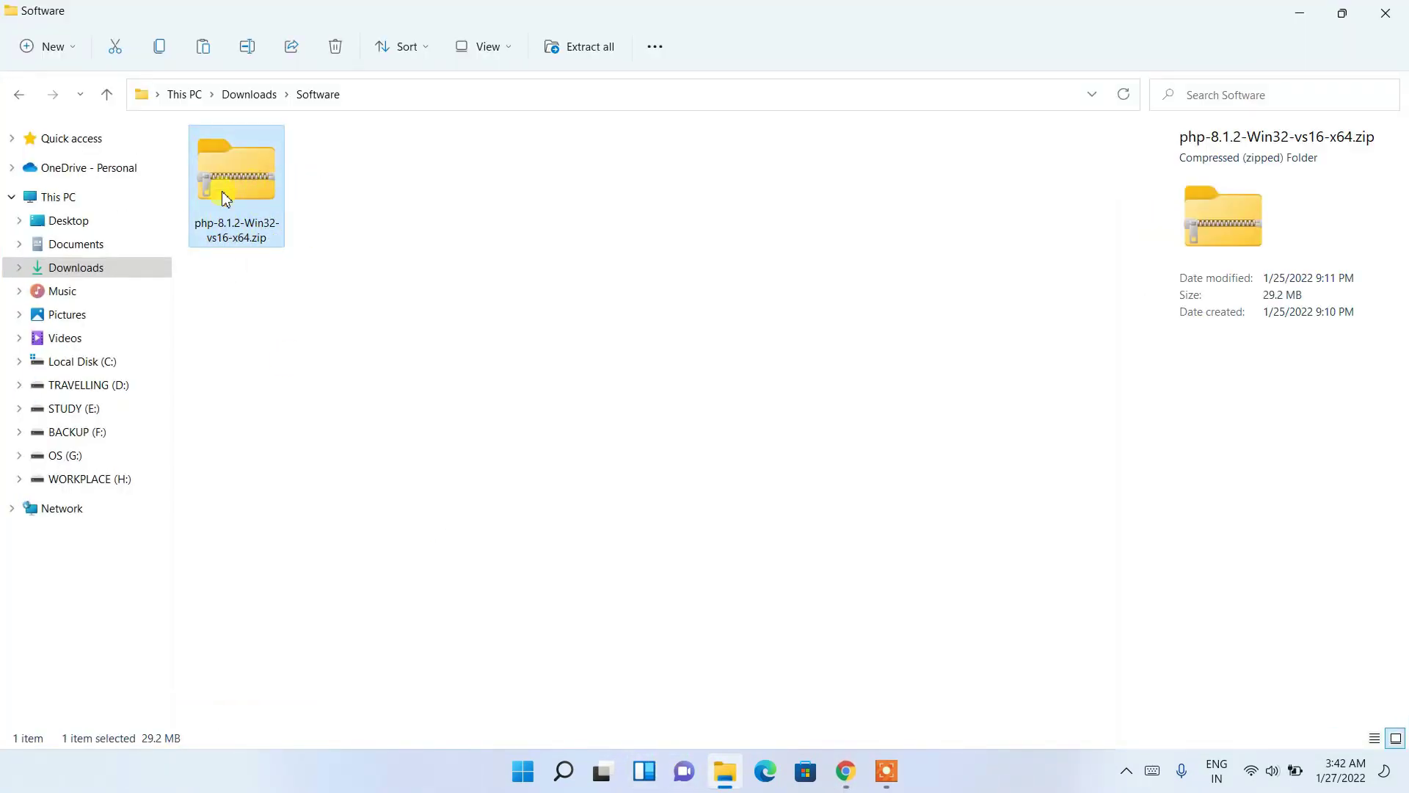
left_click(450, 242)
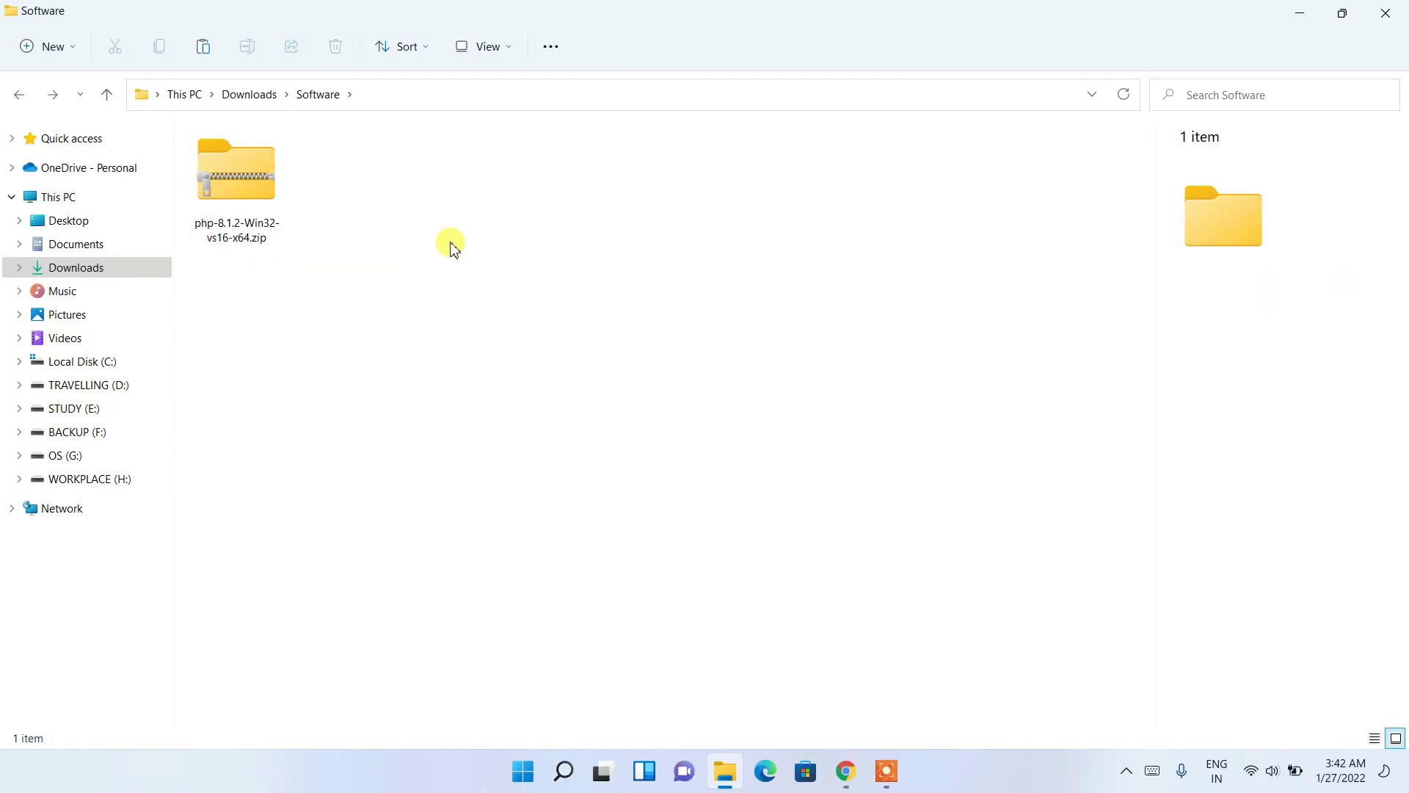
left_click(245, 204)
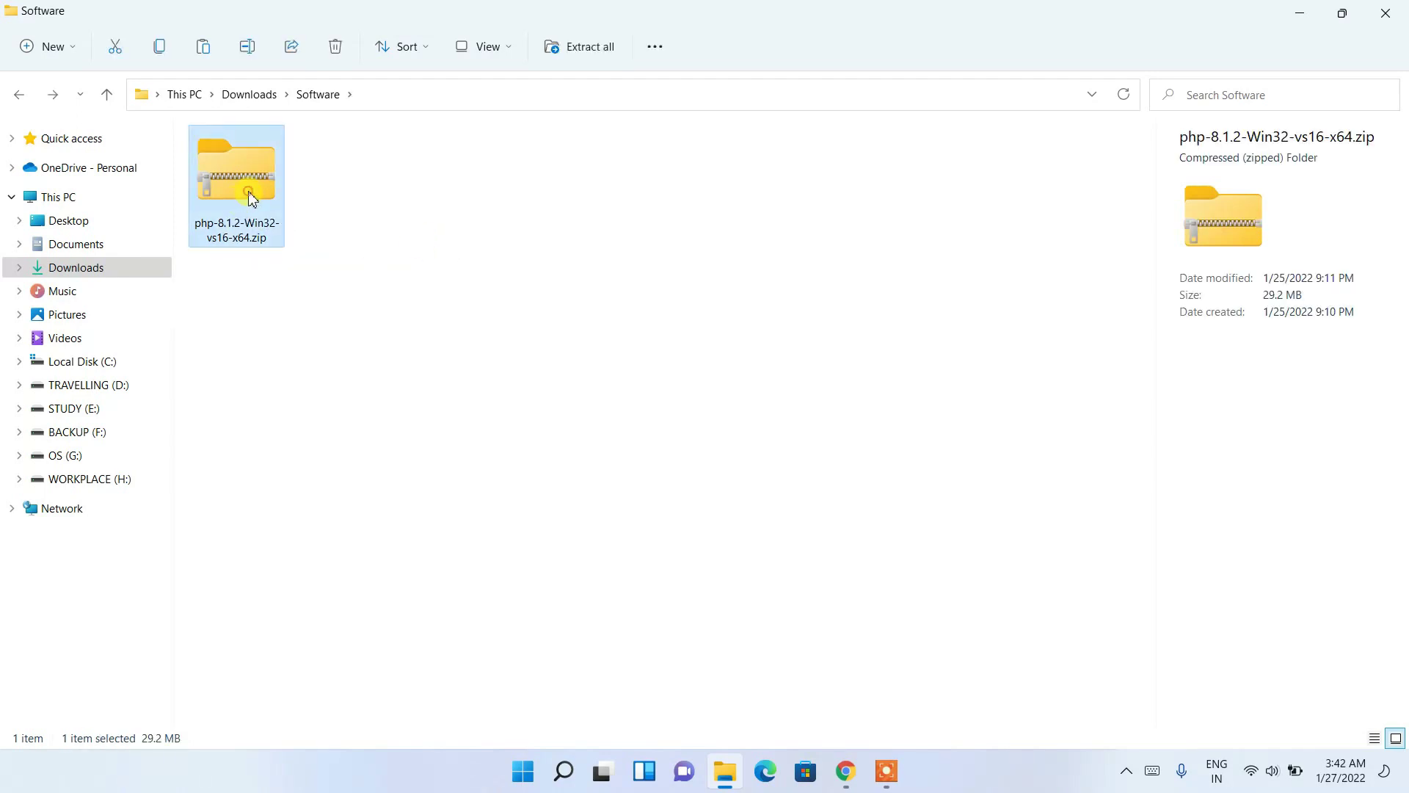
right_click(249, 196)
left_click(352, 342)
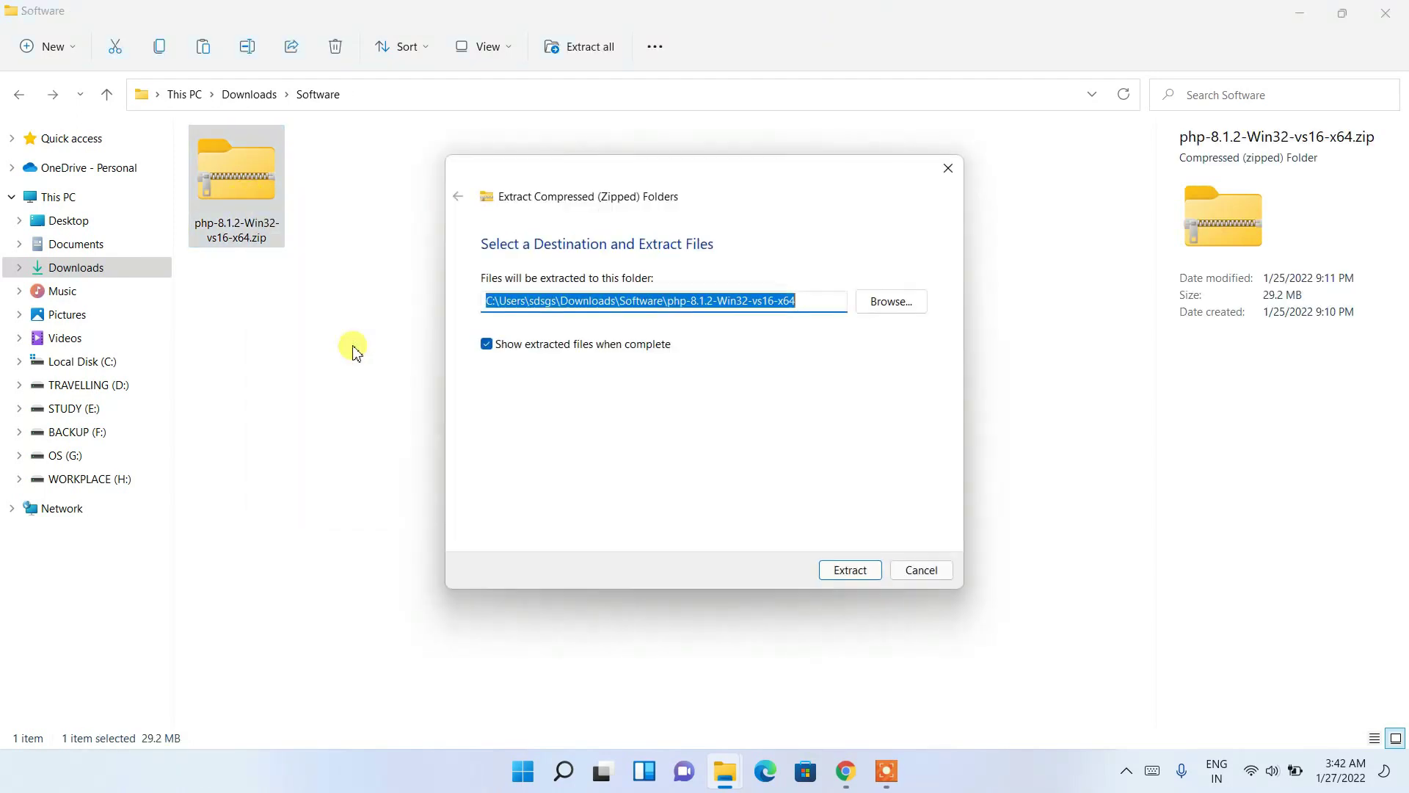
left_click(517, 302)
left_click_drag(517, 301, 796, 306)
left_click(811, 301)
left_click(857, 572)
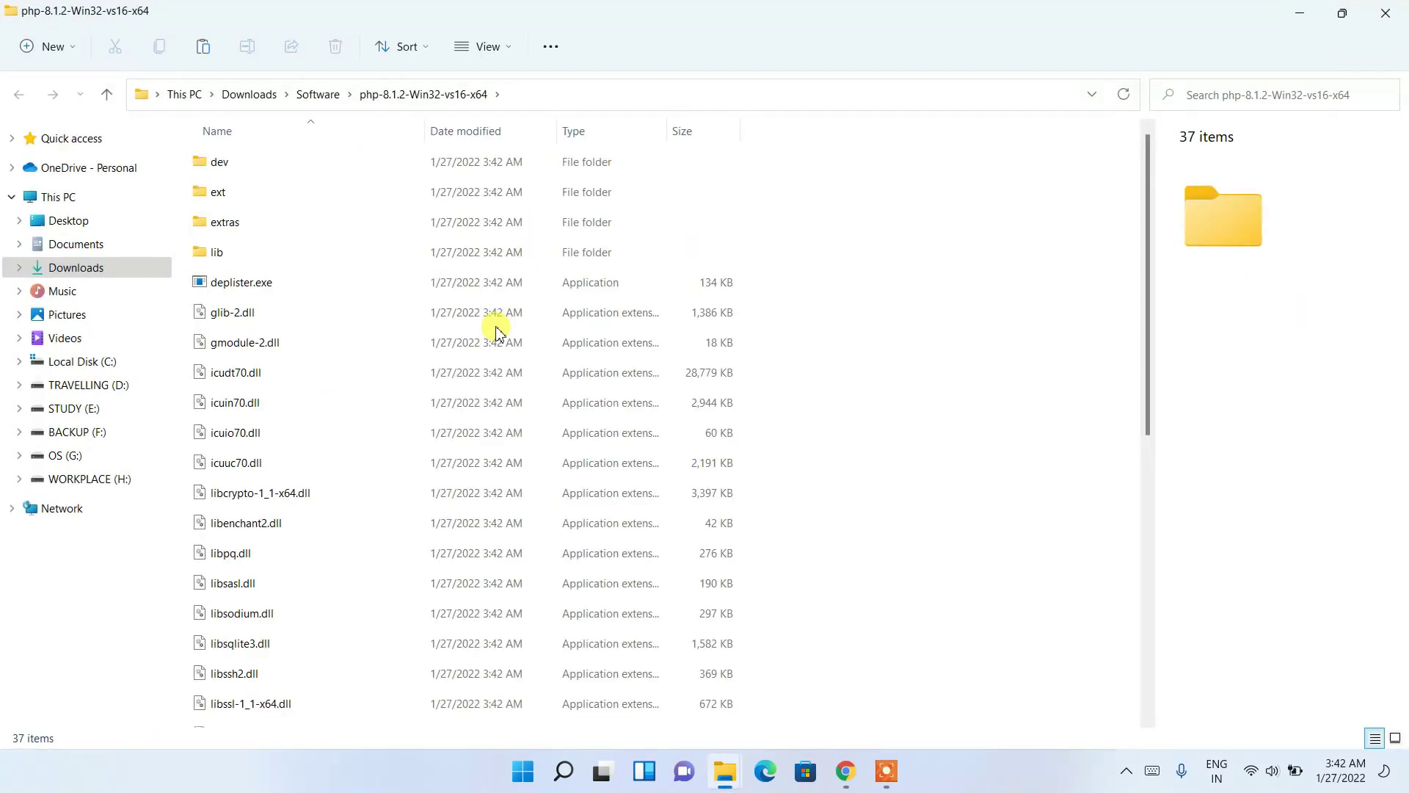
- Close the extracted folder window and remove '-Win32-vs16-x64' so the folder is named php-8.1.2
left_click_drag(185, 165, 514, 727)
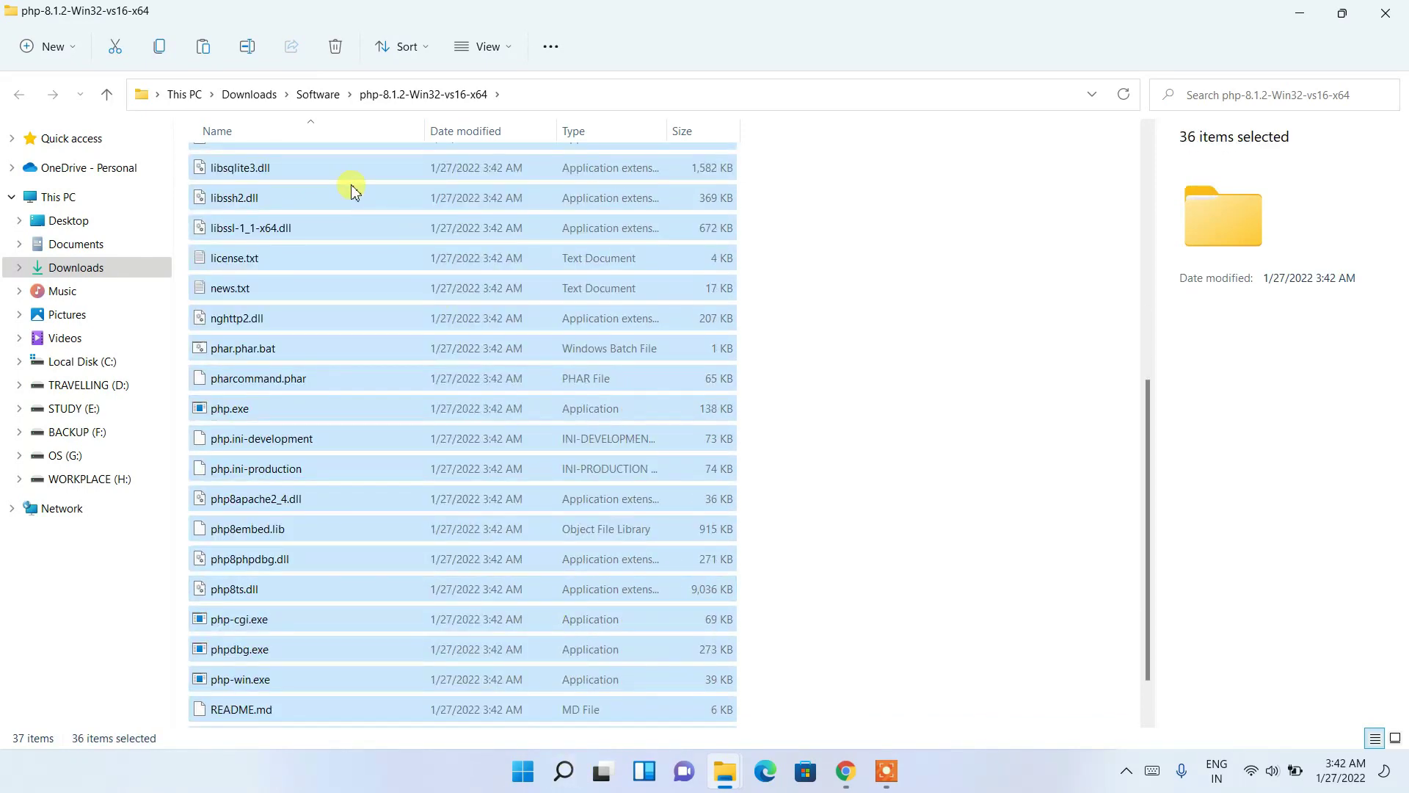
left_click(1400, 13)
left_click(246, 213)
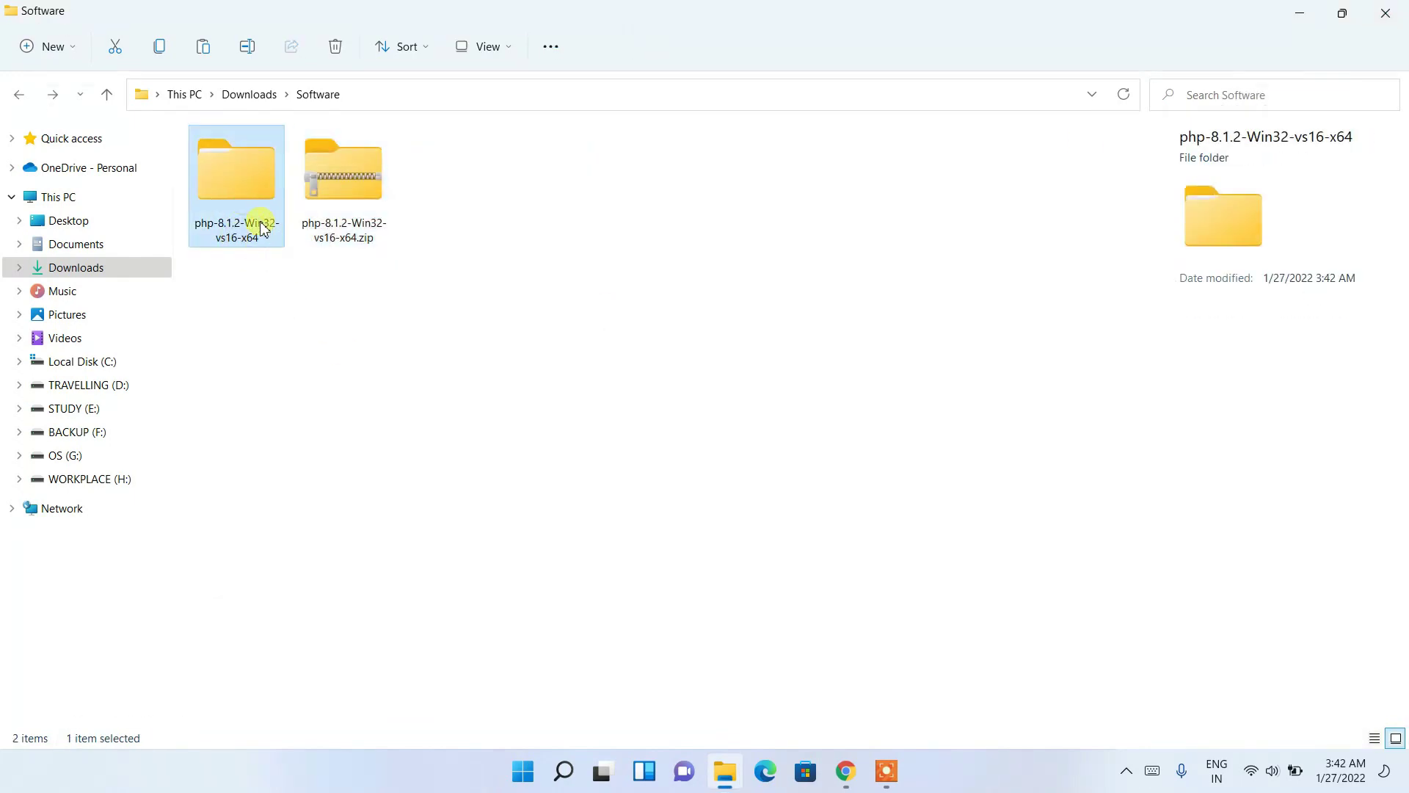
left_click(247, 233)
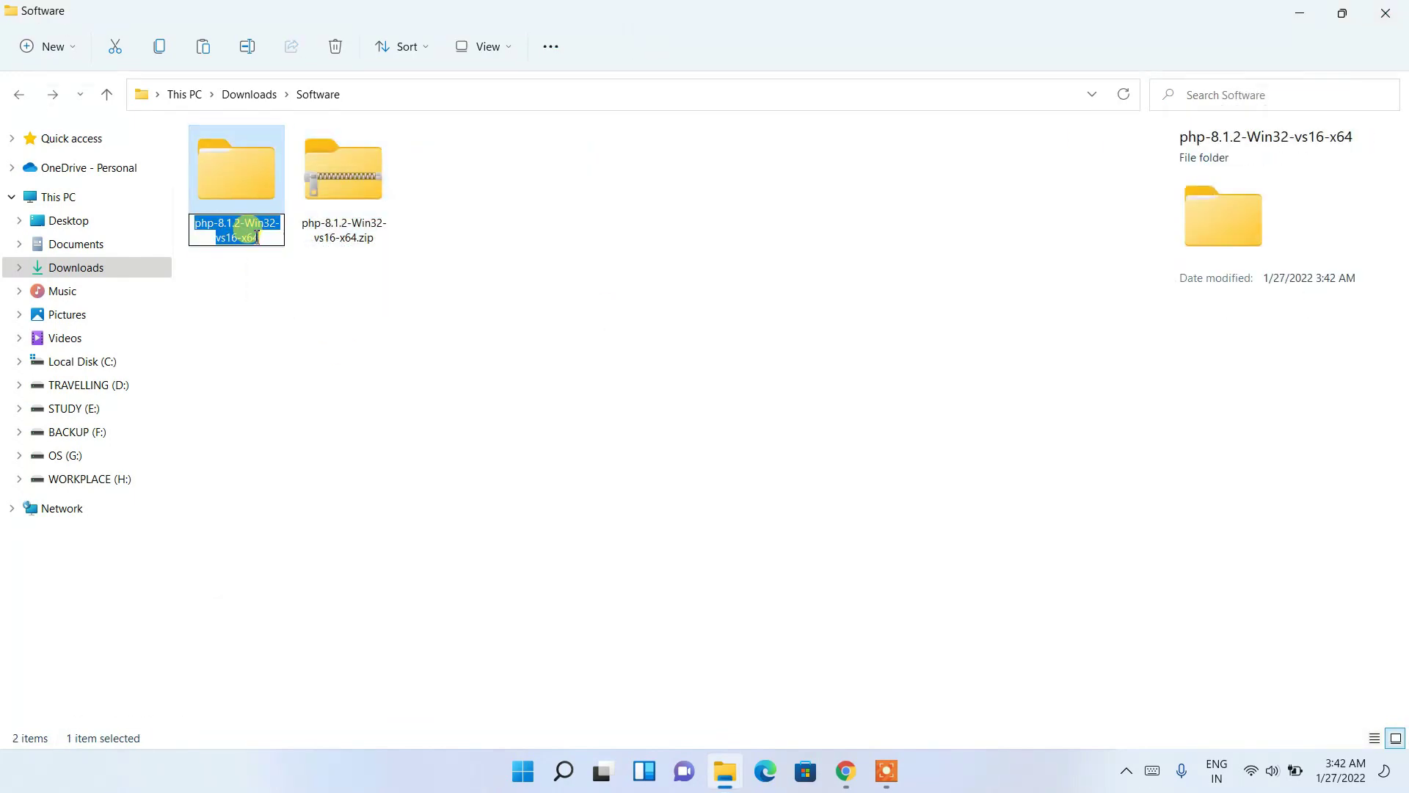
left_click_drag(272, 239, 246, 224)
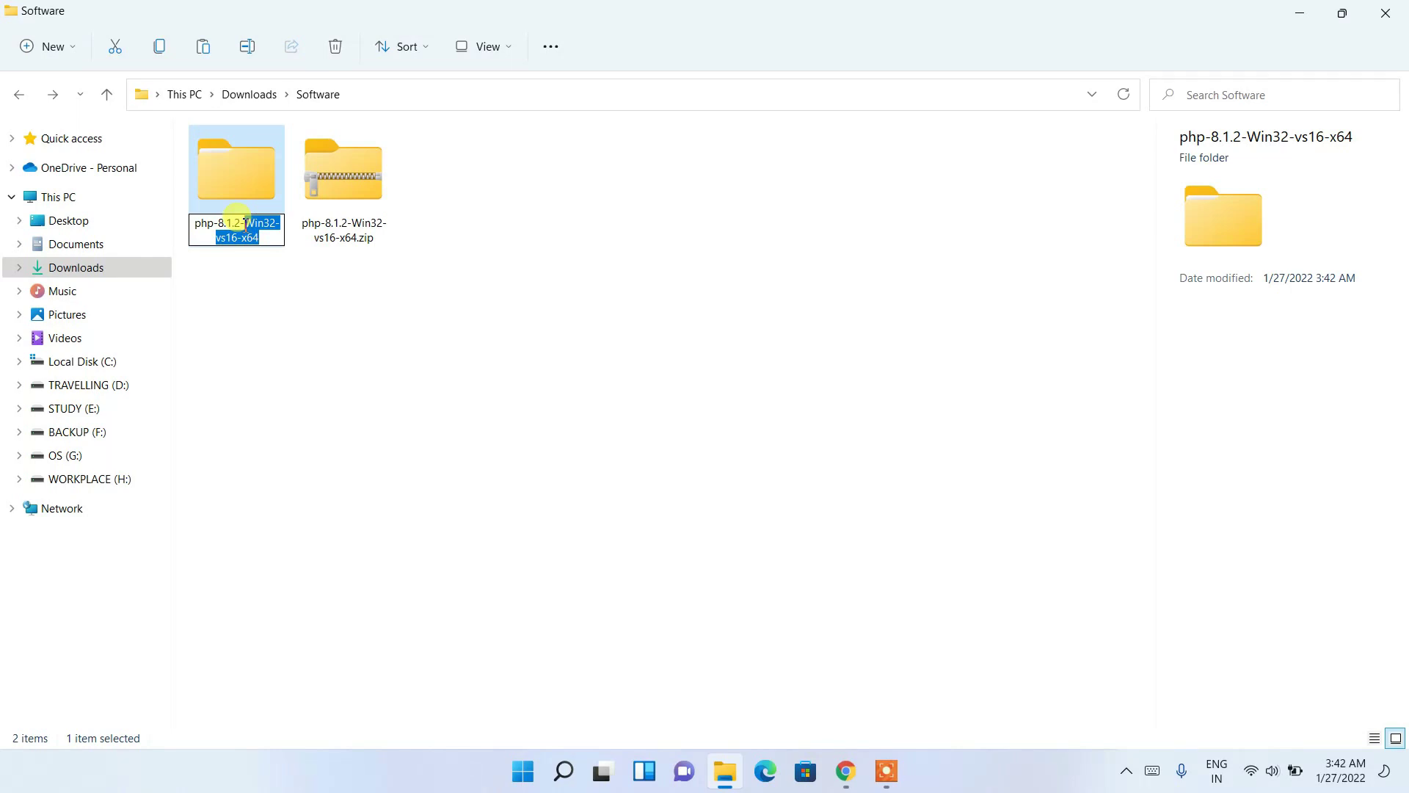
key("BackSpace")
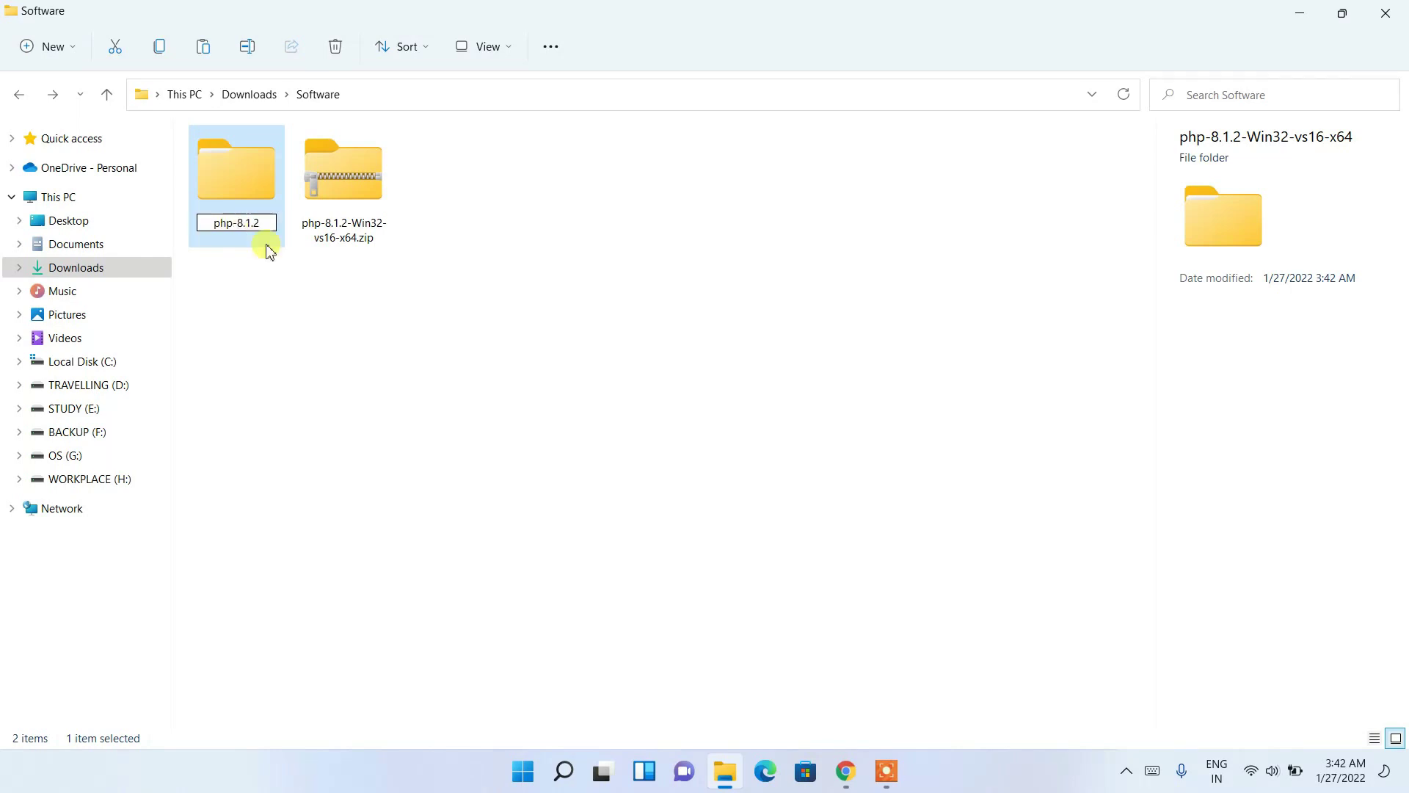
left_click(290, 315)
left_click(233, 193)
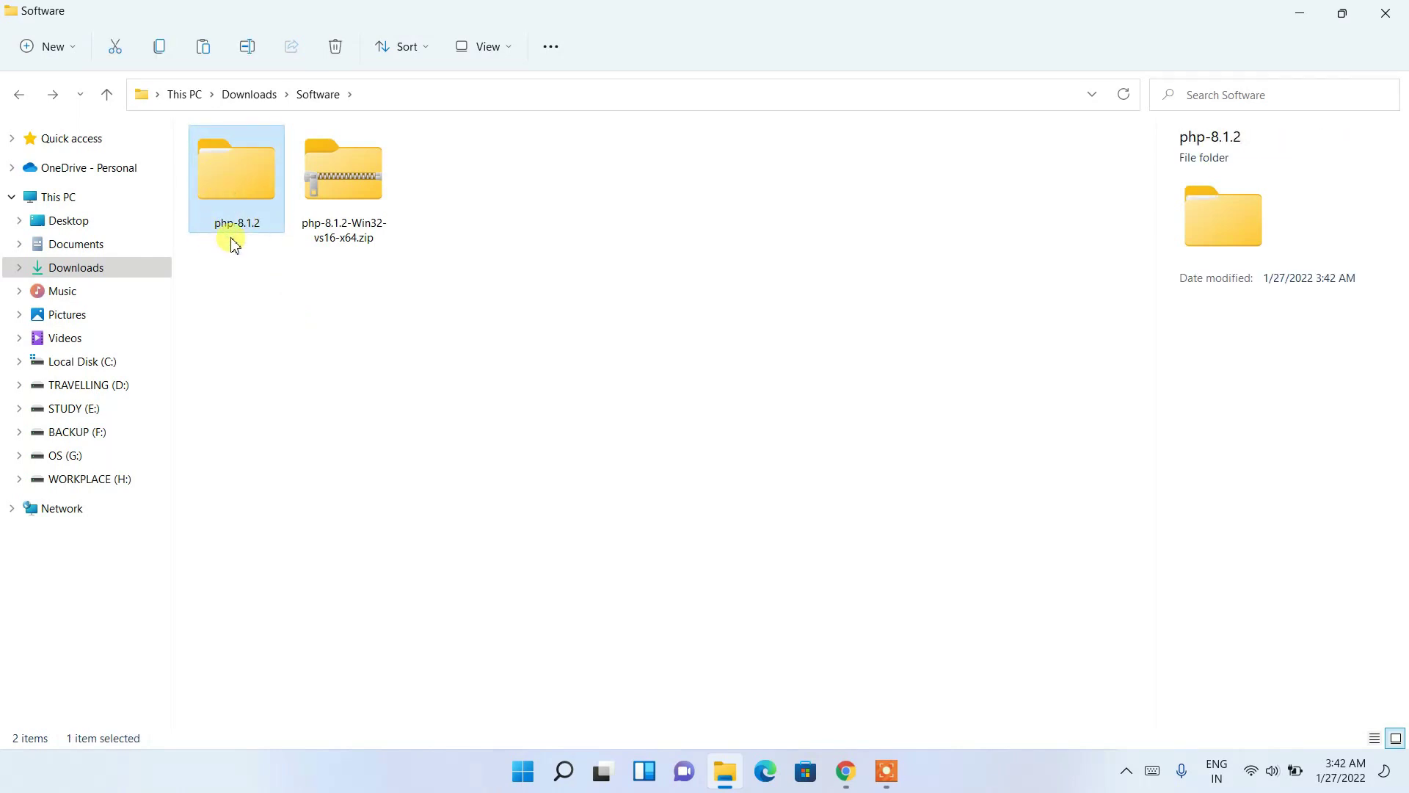
- Copy the php-8.1.2 folder into the root of Local Disk (C:) and open it
right_click(238, 195)
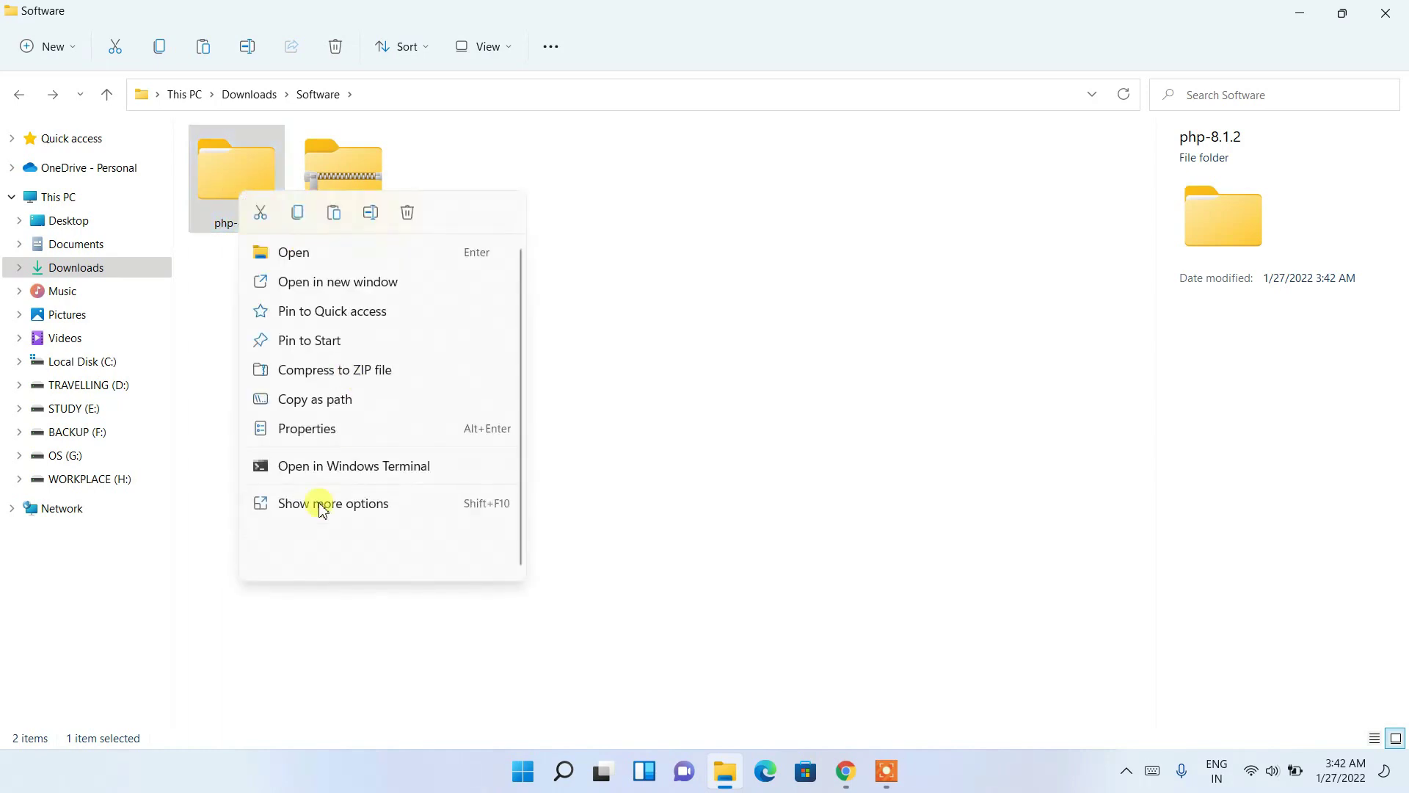
left_click(297, 213)
left_click(77, 364)
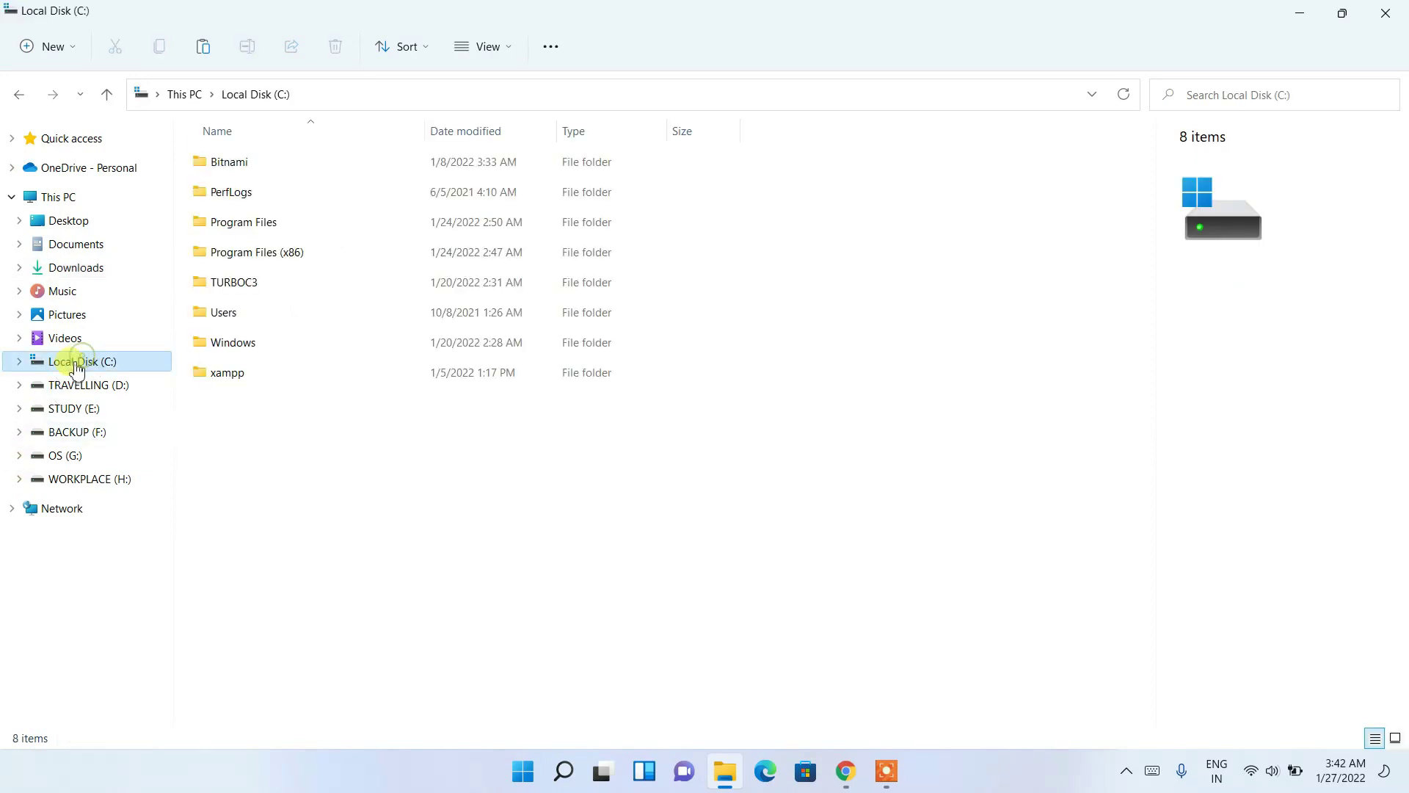
right_click(281, 451)
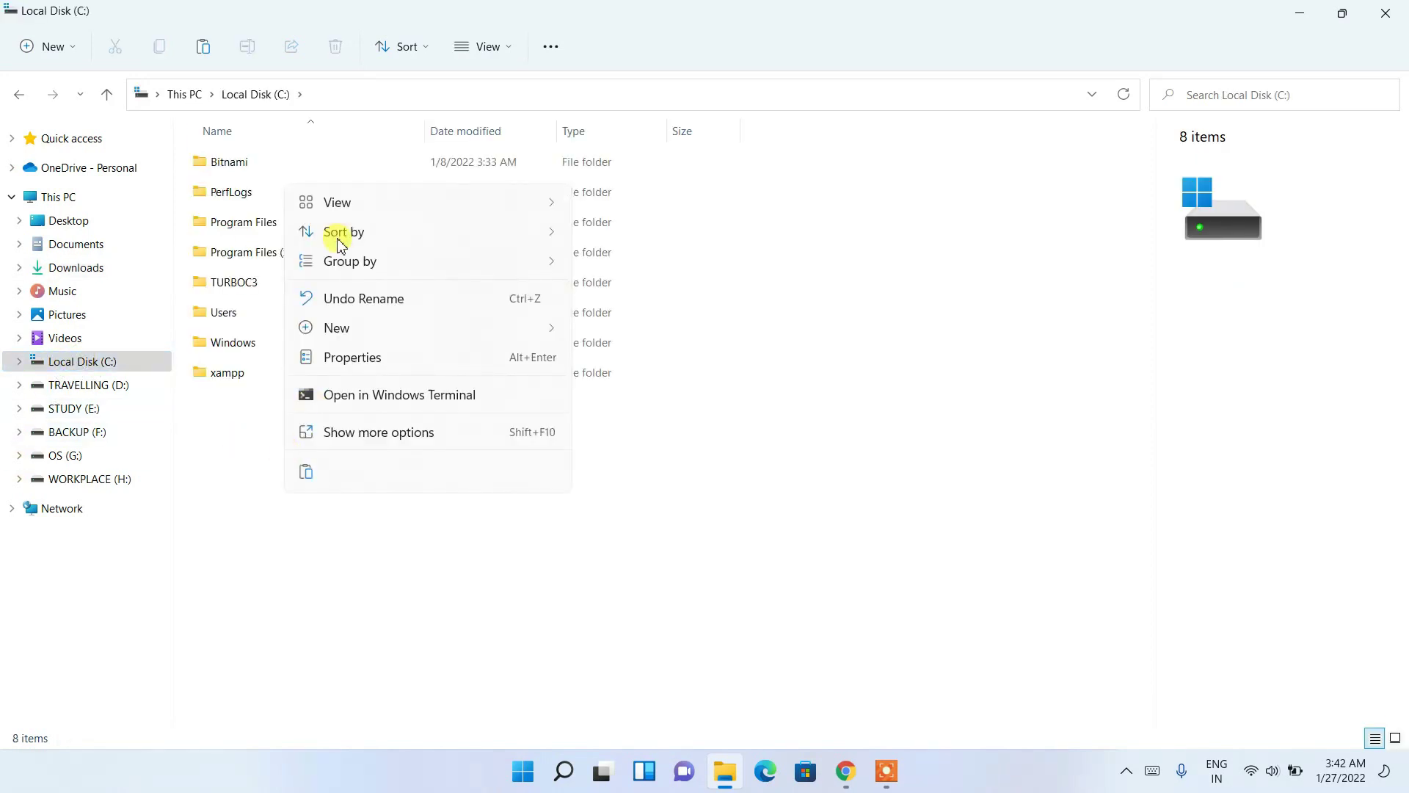
left_click(313, 474)
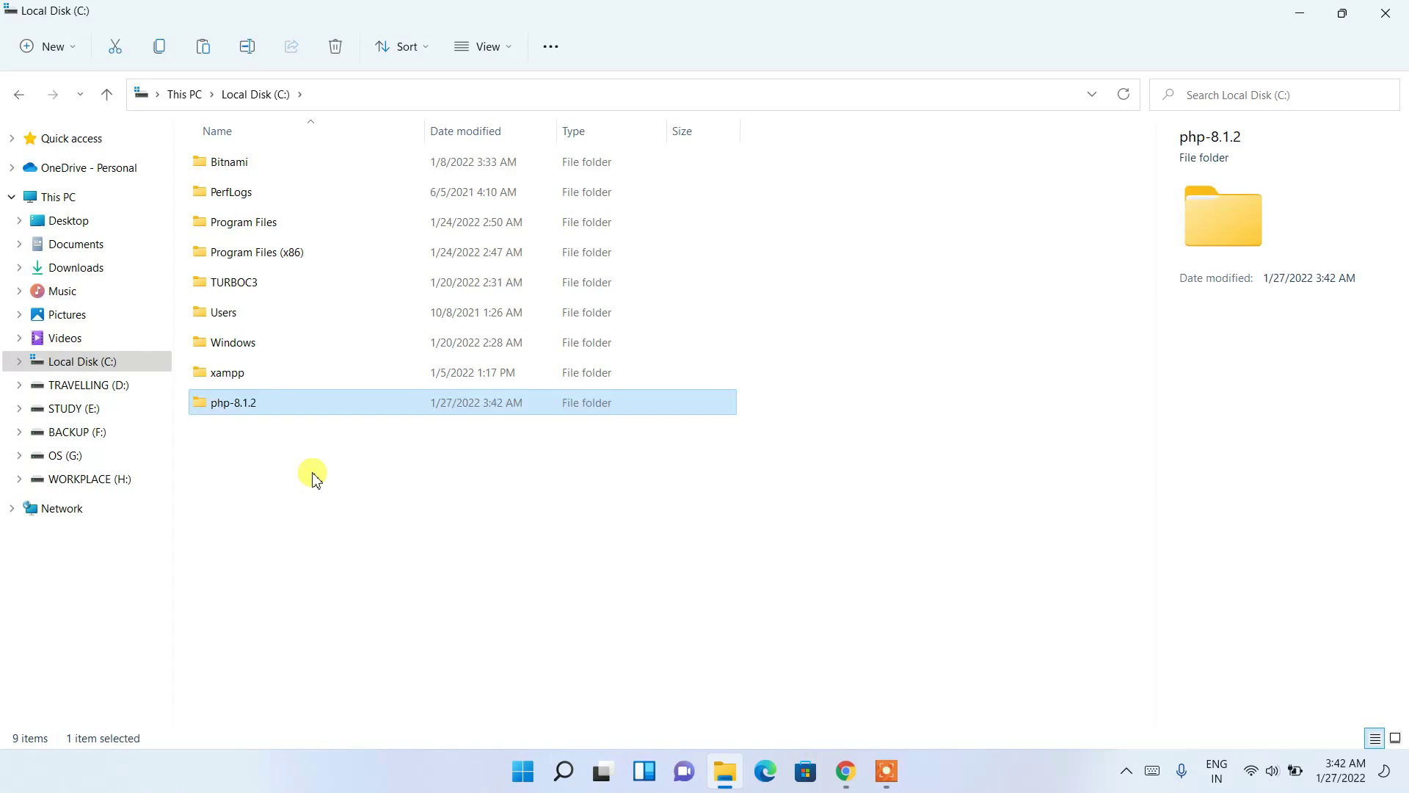
left_click(221, 425)
left_click(231, 403)
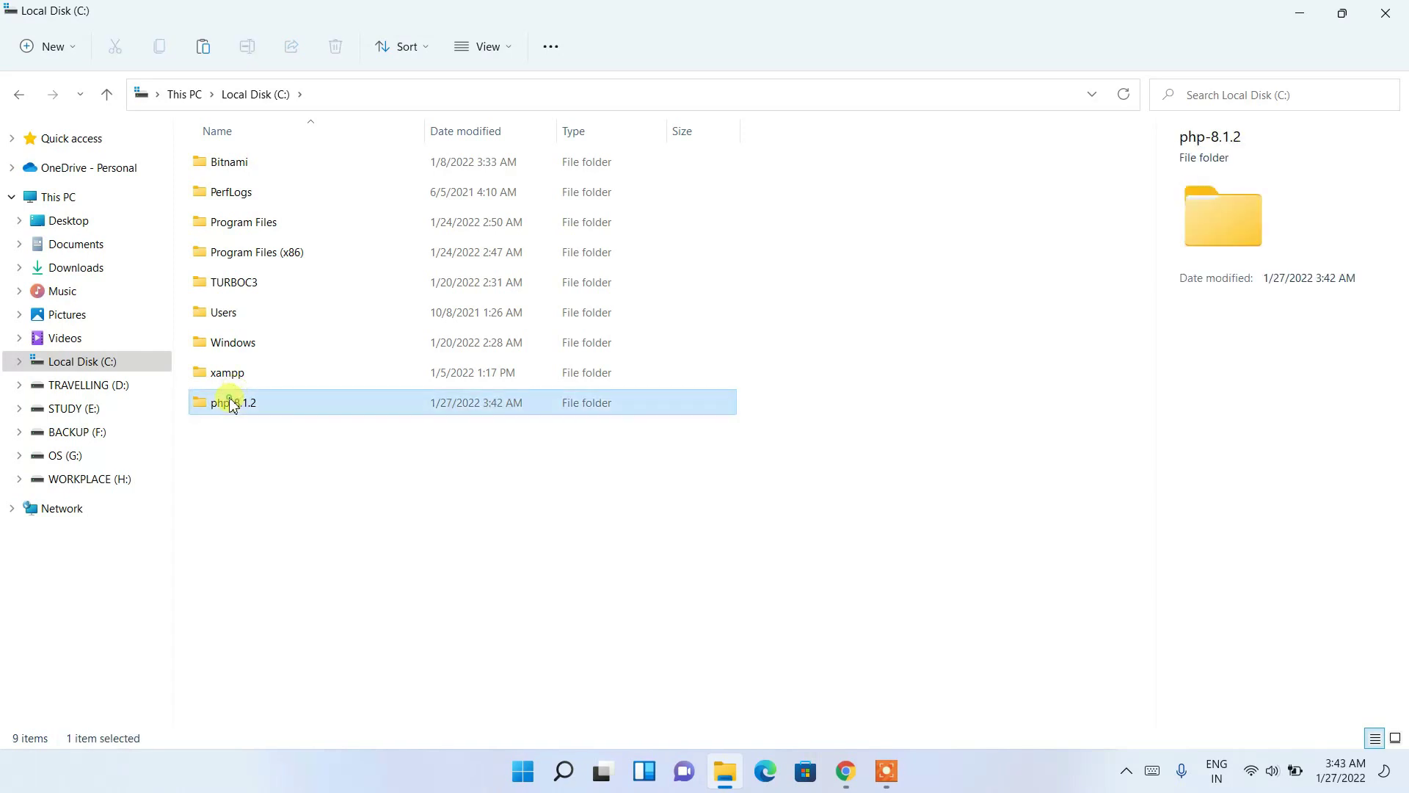
double_click(230, 403)
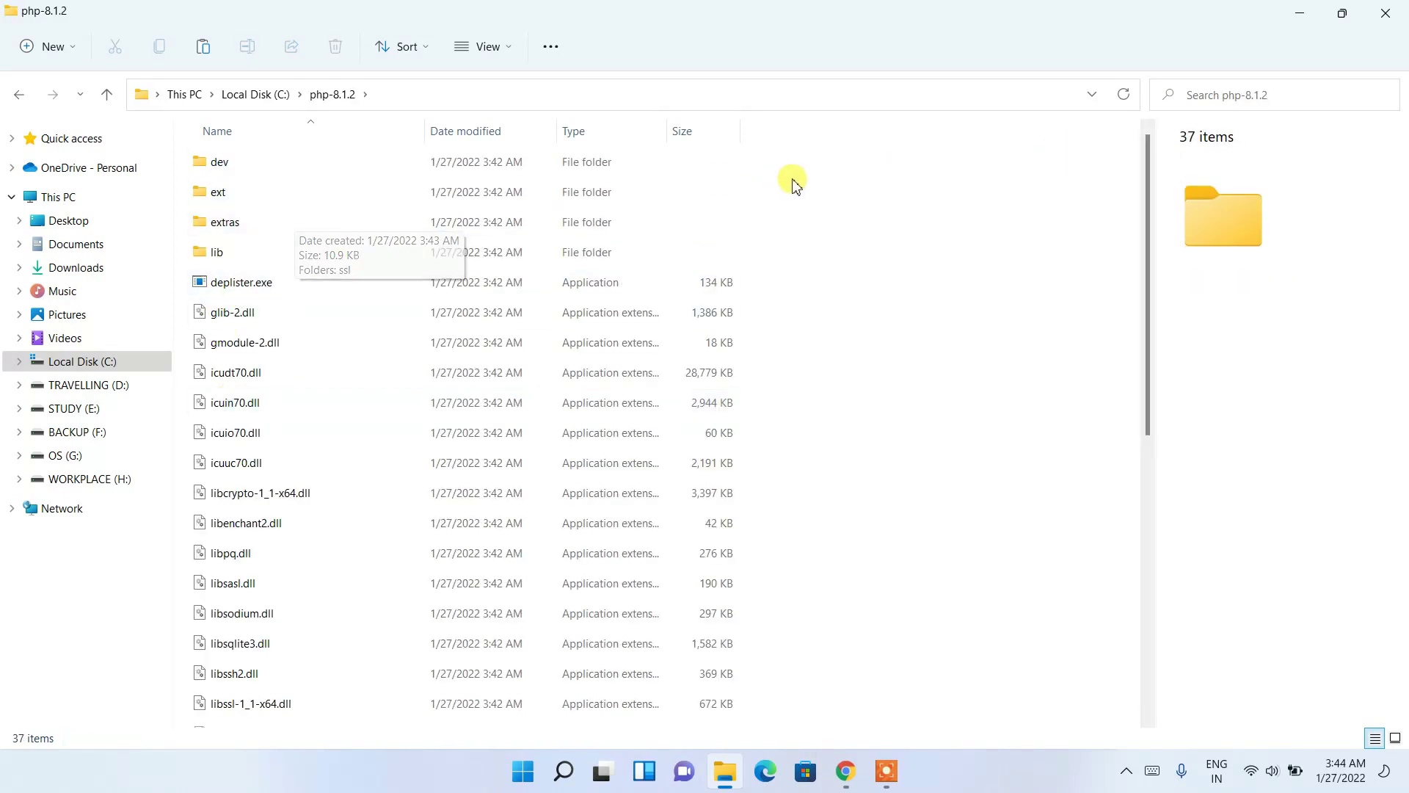
- Copy the folder path C:\php-8.1.2 from the address bar
left_click_drag(792, 179, 584, 449)
left_click(968, 341)
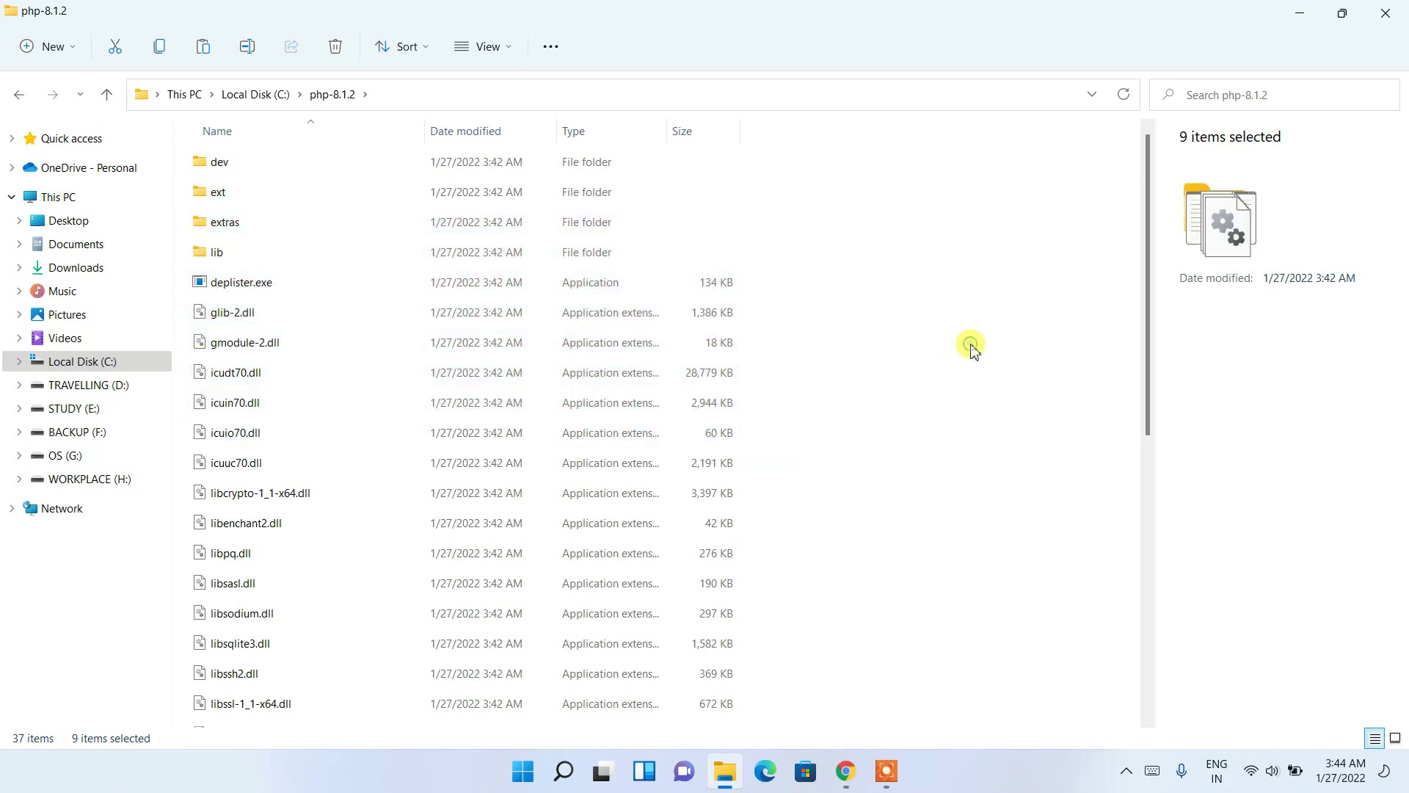
left_click(610, 96)
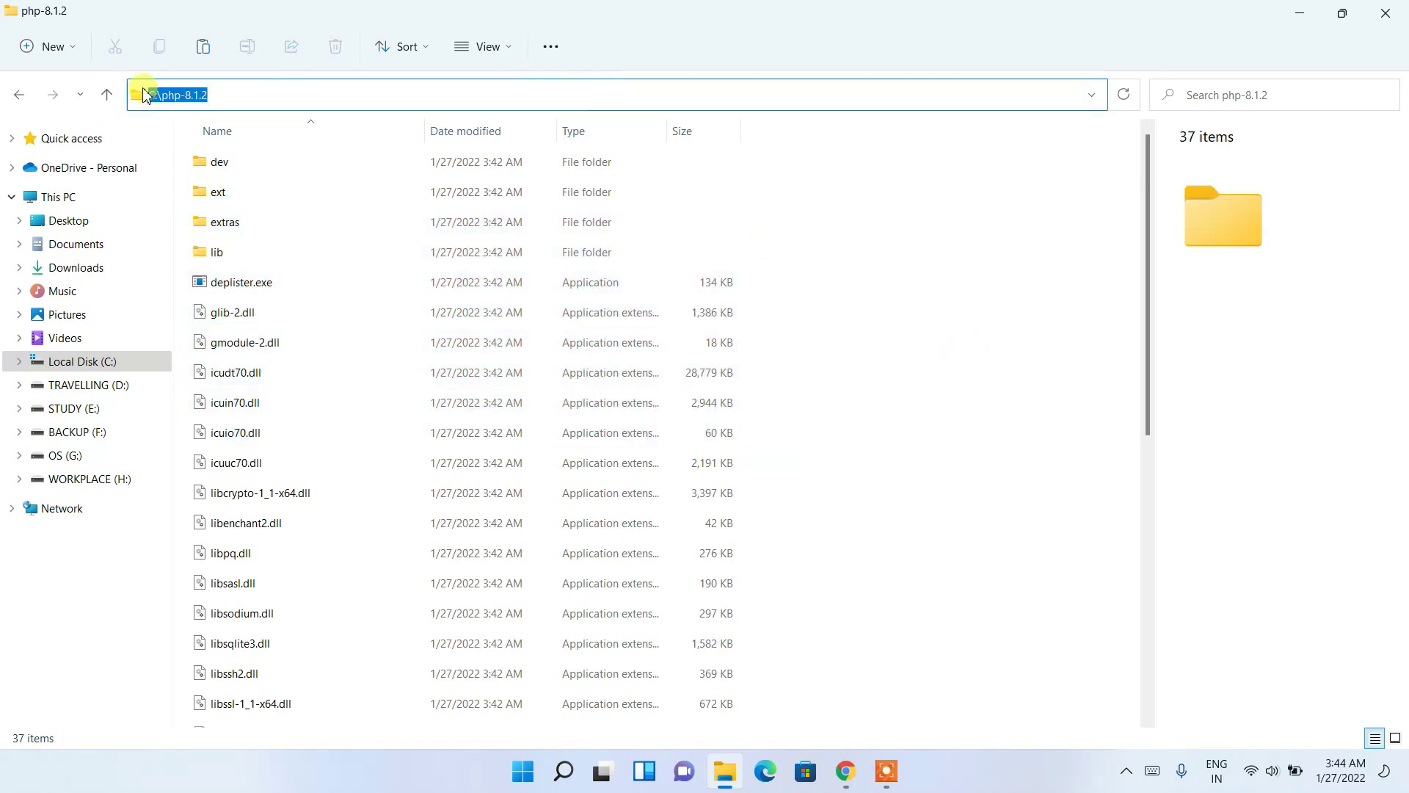
right_click(277, 95)
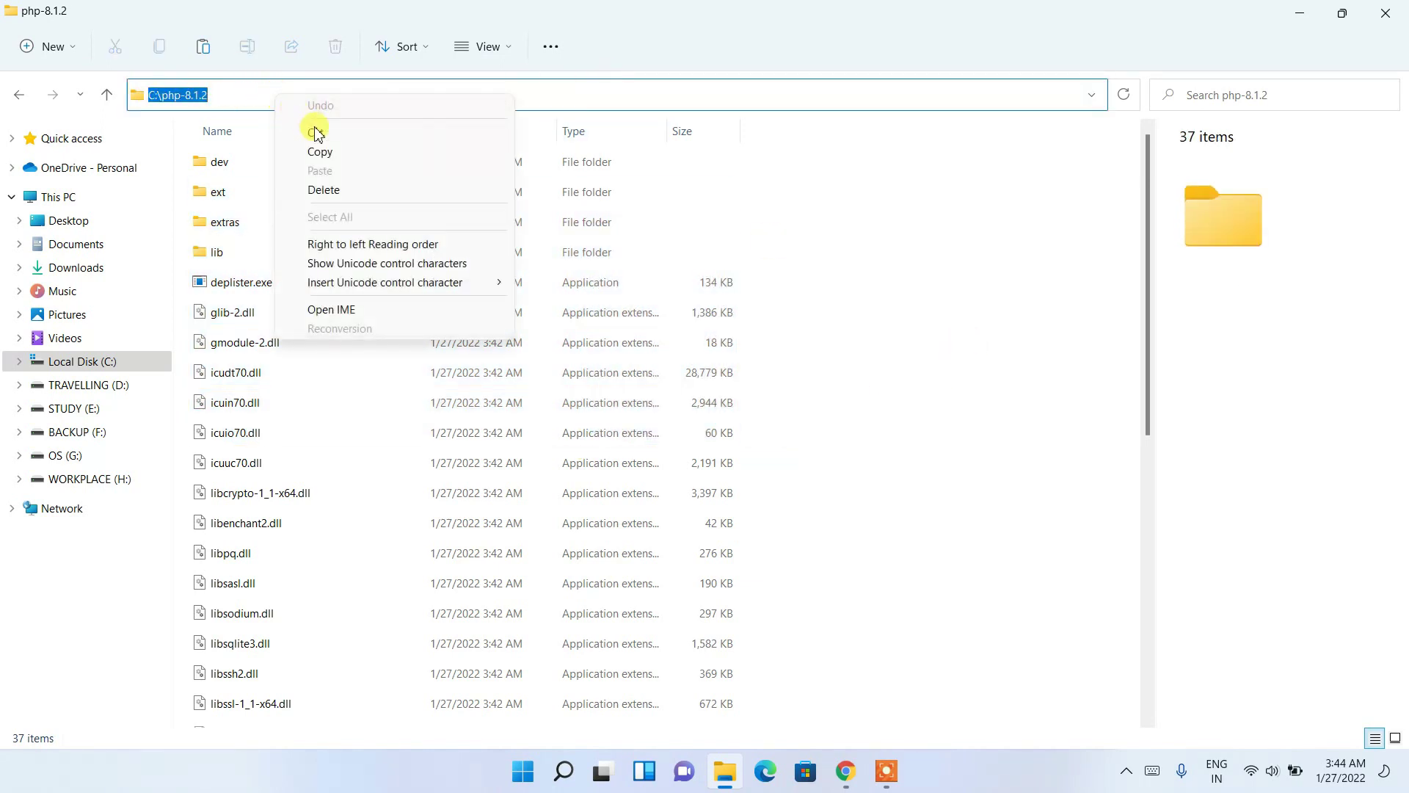
left_click(329, 152)
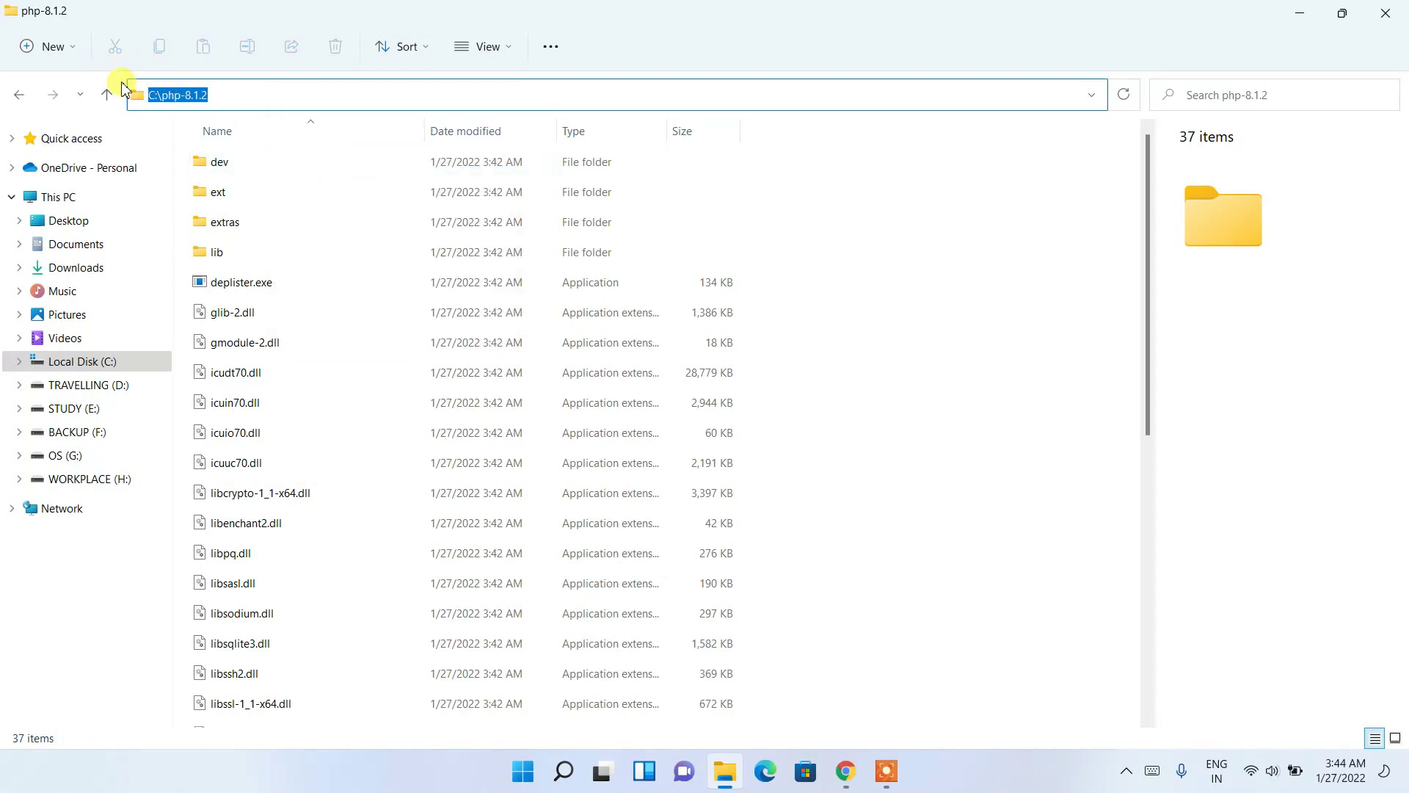
- Find 'environ' settings and open the system Path variable for editing
left_click(567, 779)
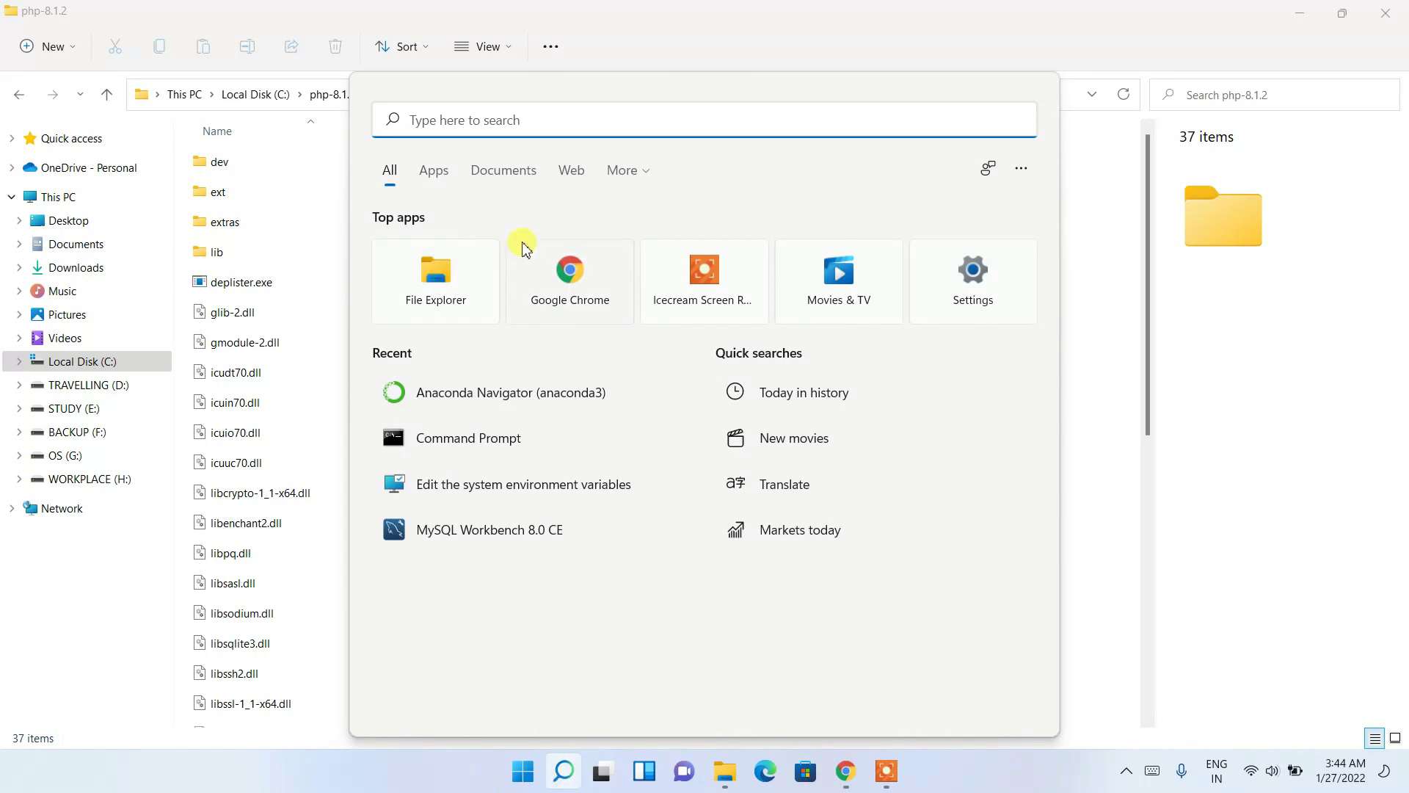
type("environ")
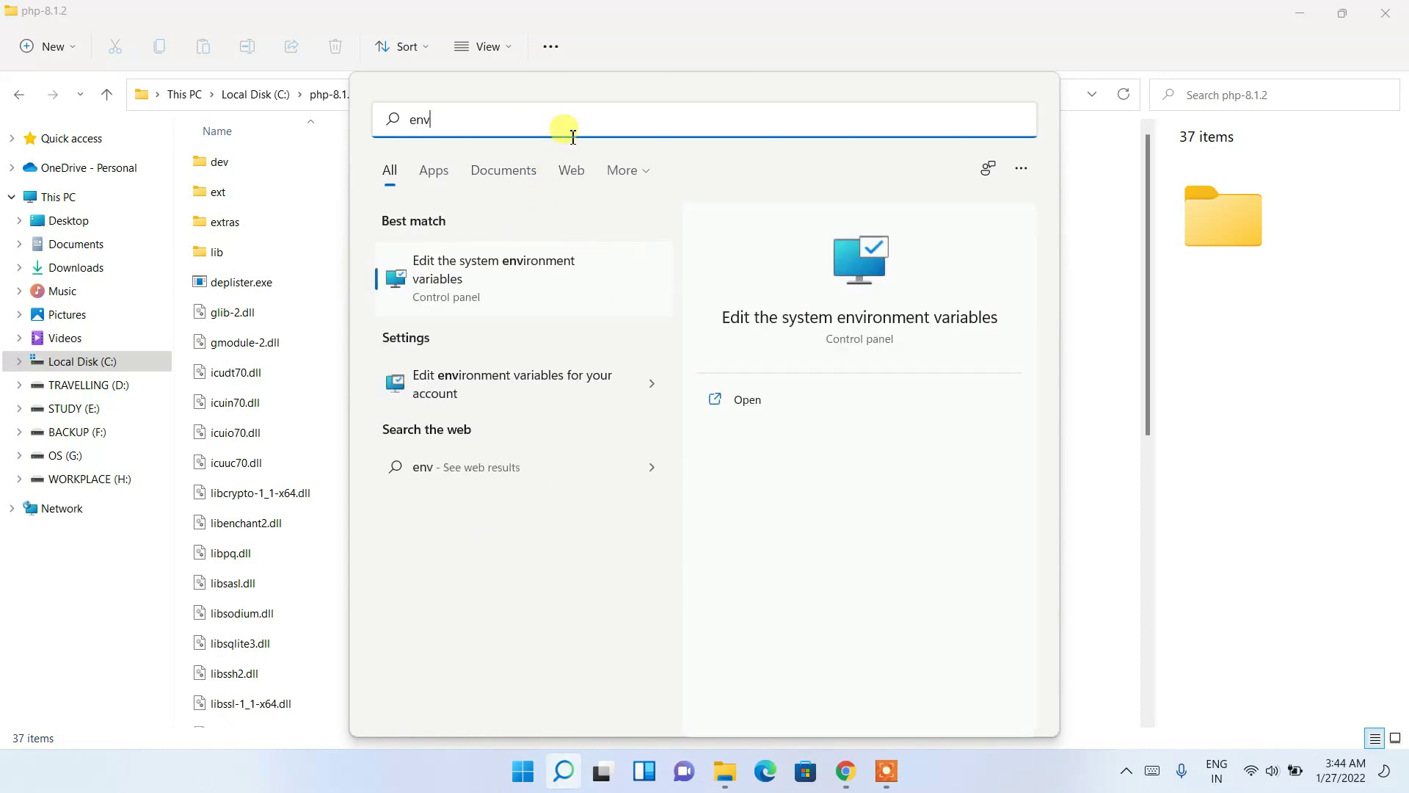
left_click(506, 279)
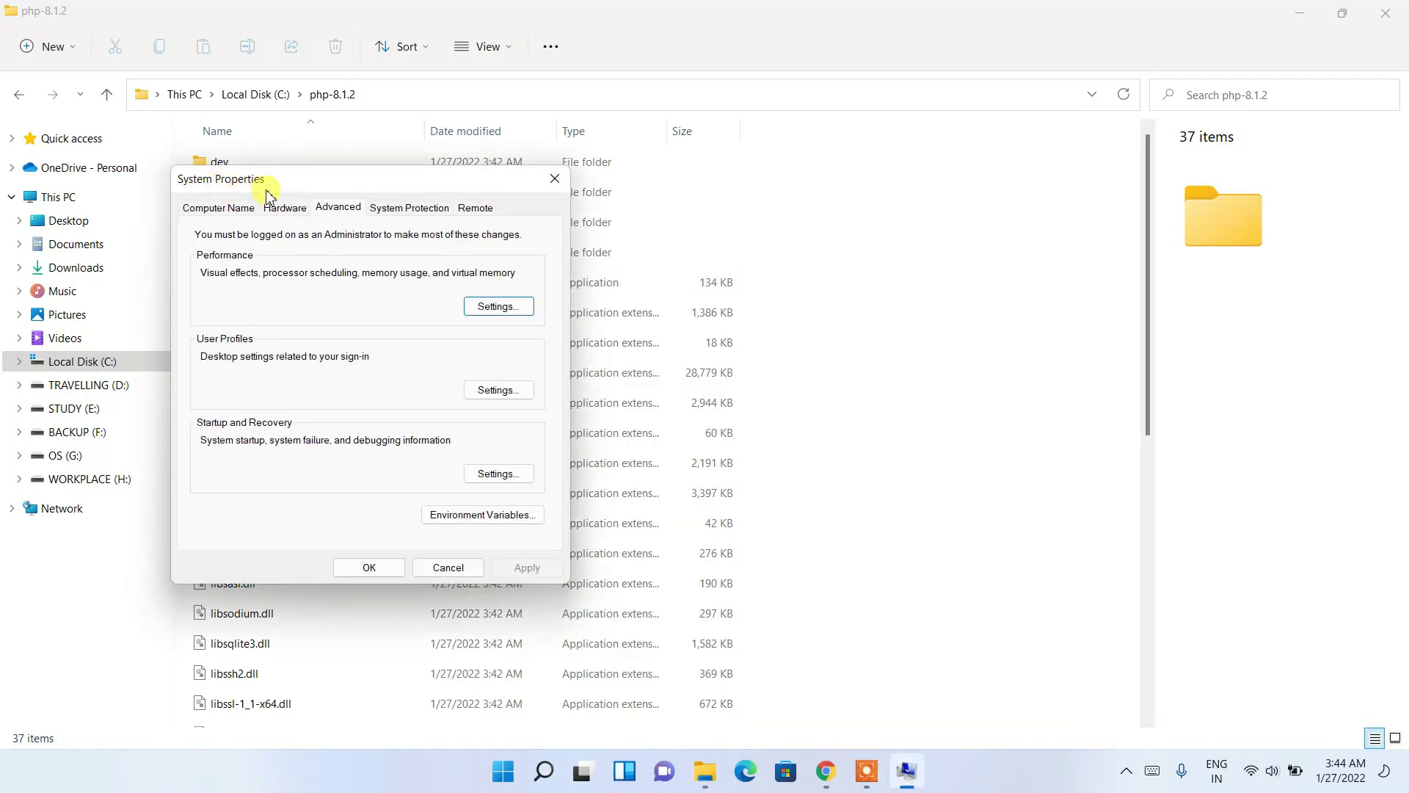
left_click(463, 514)
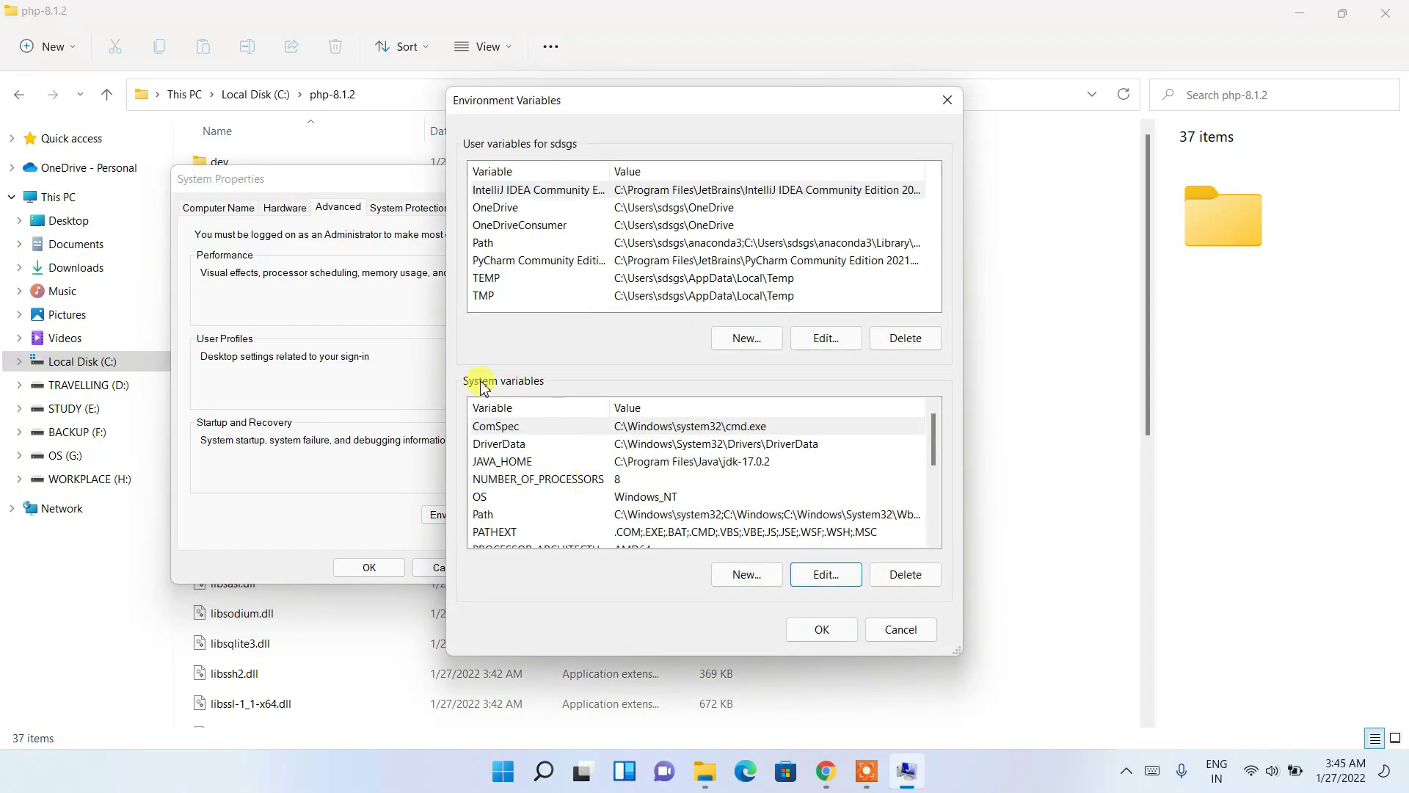
left_click(508, 513)
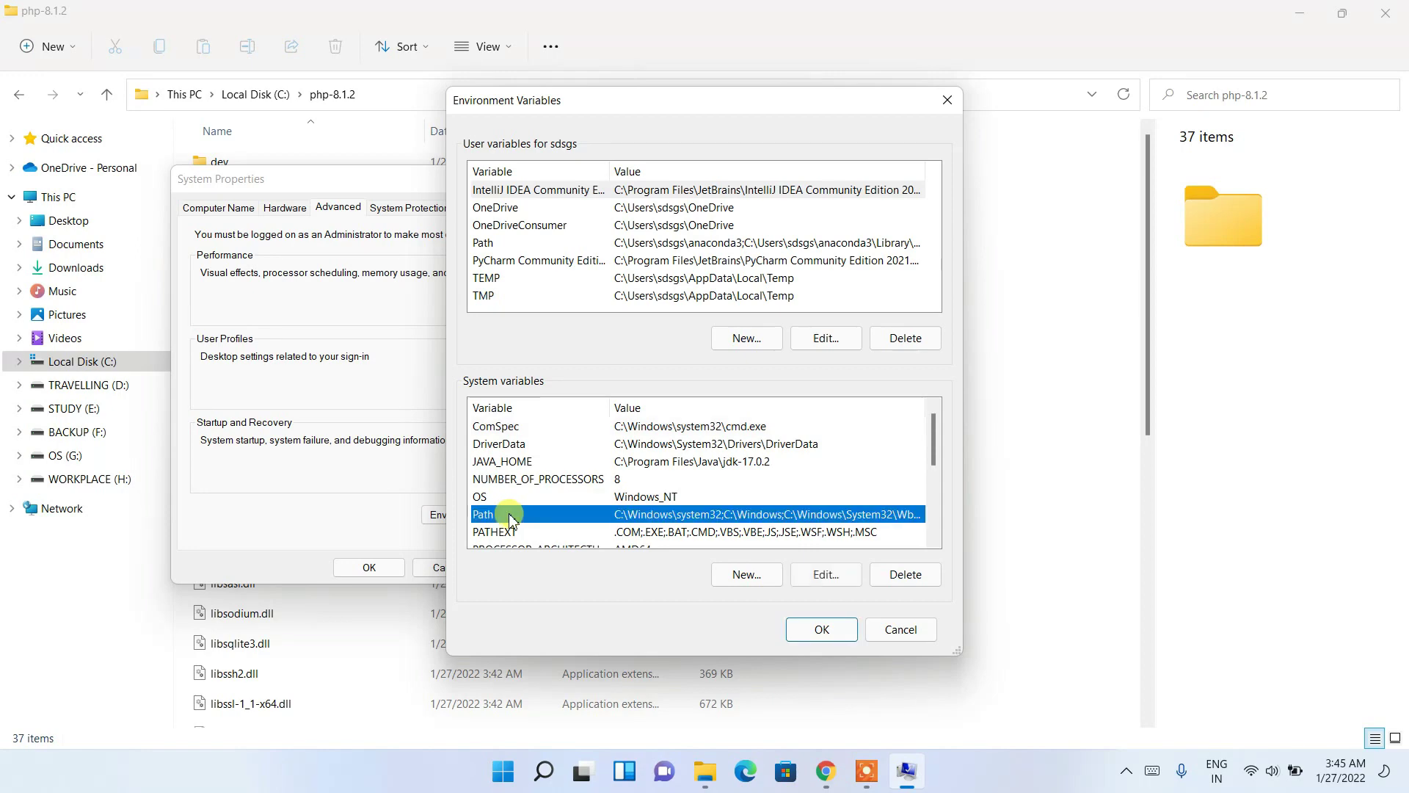
left_click(822, 574)
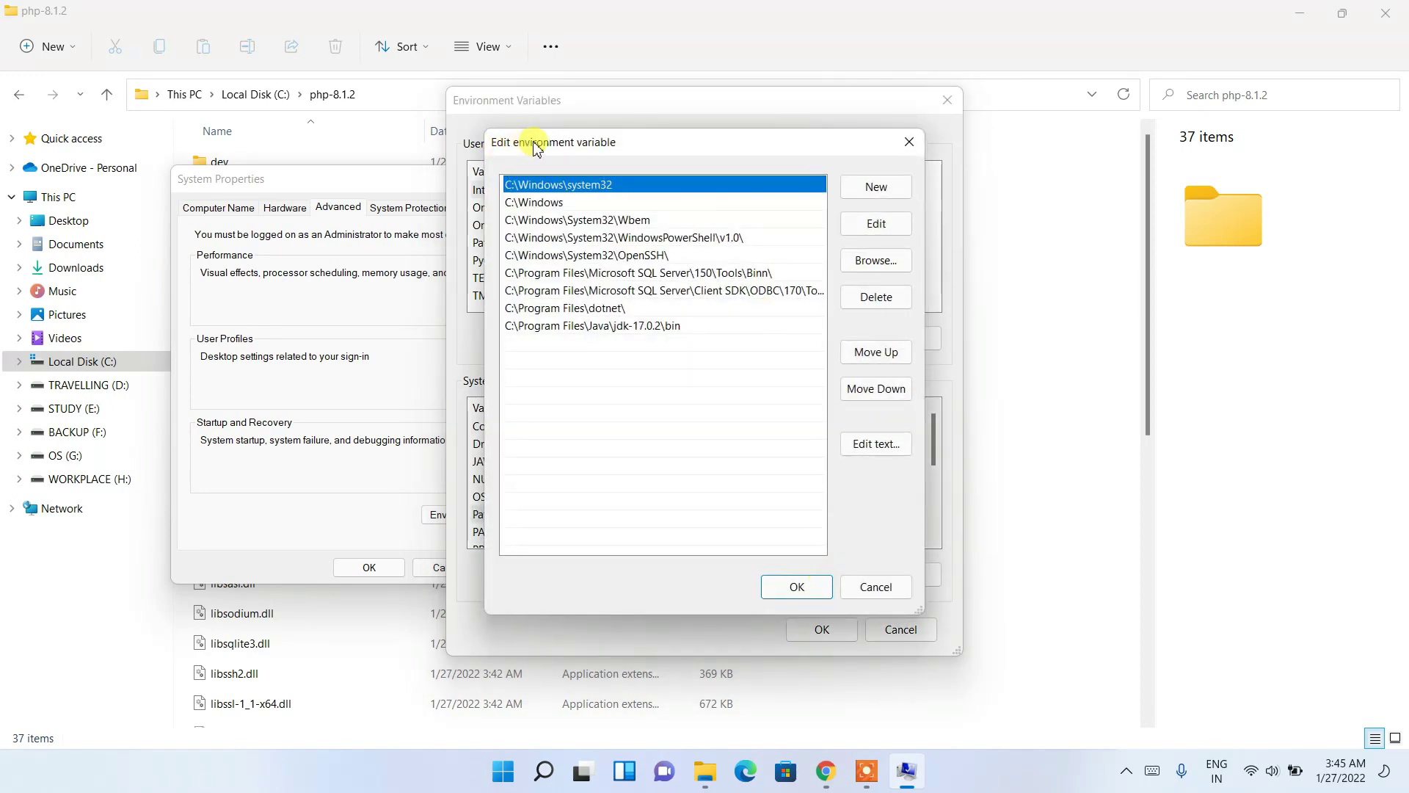
- Paste C:\php-8.1.2 as a new Path entry and confirm every dialog with OK
left_click(870, 187)
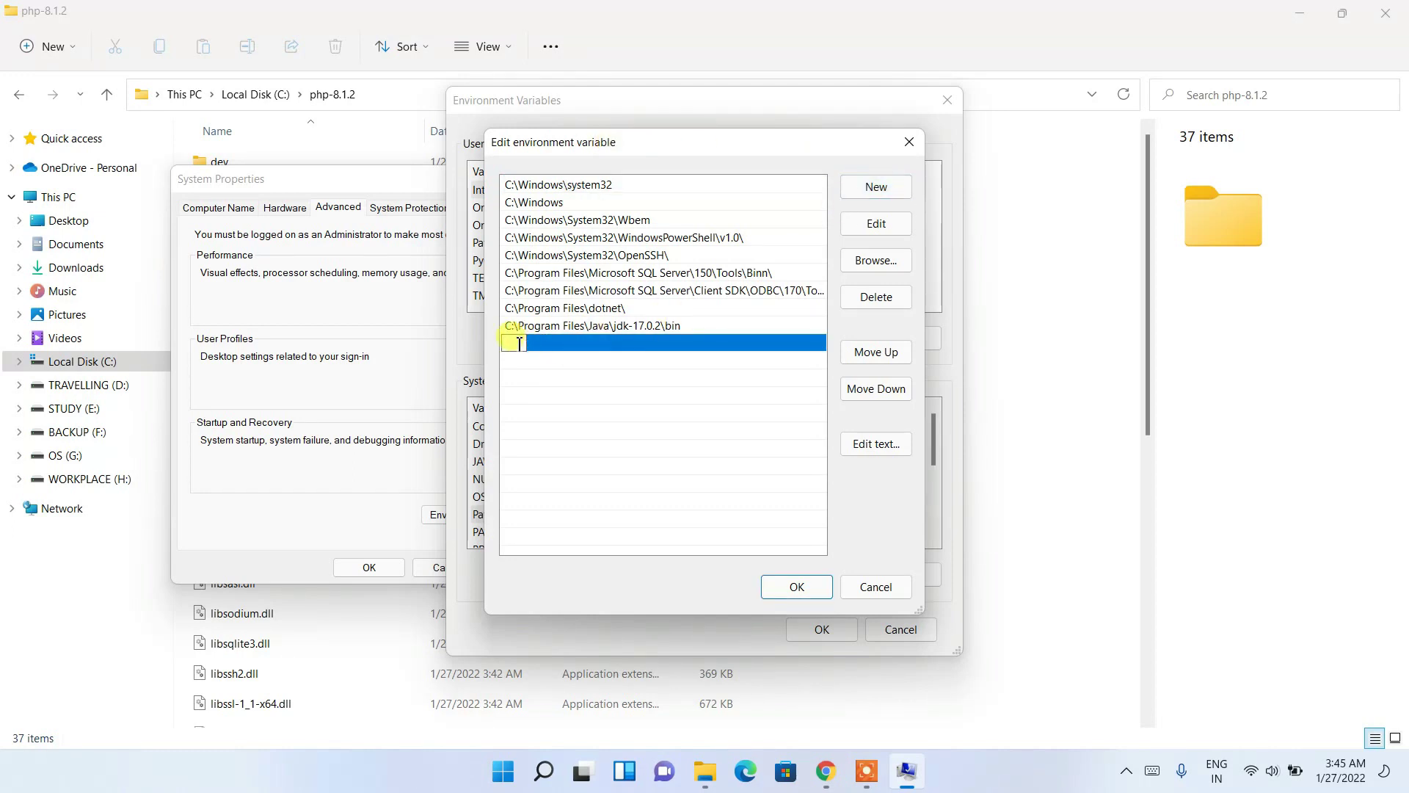
right_click(520, 343)
left_click(579, 424)
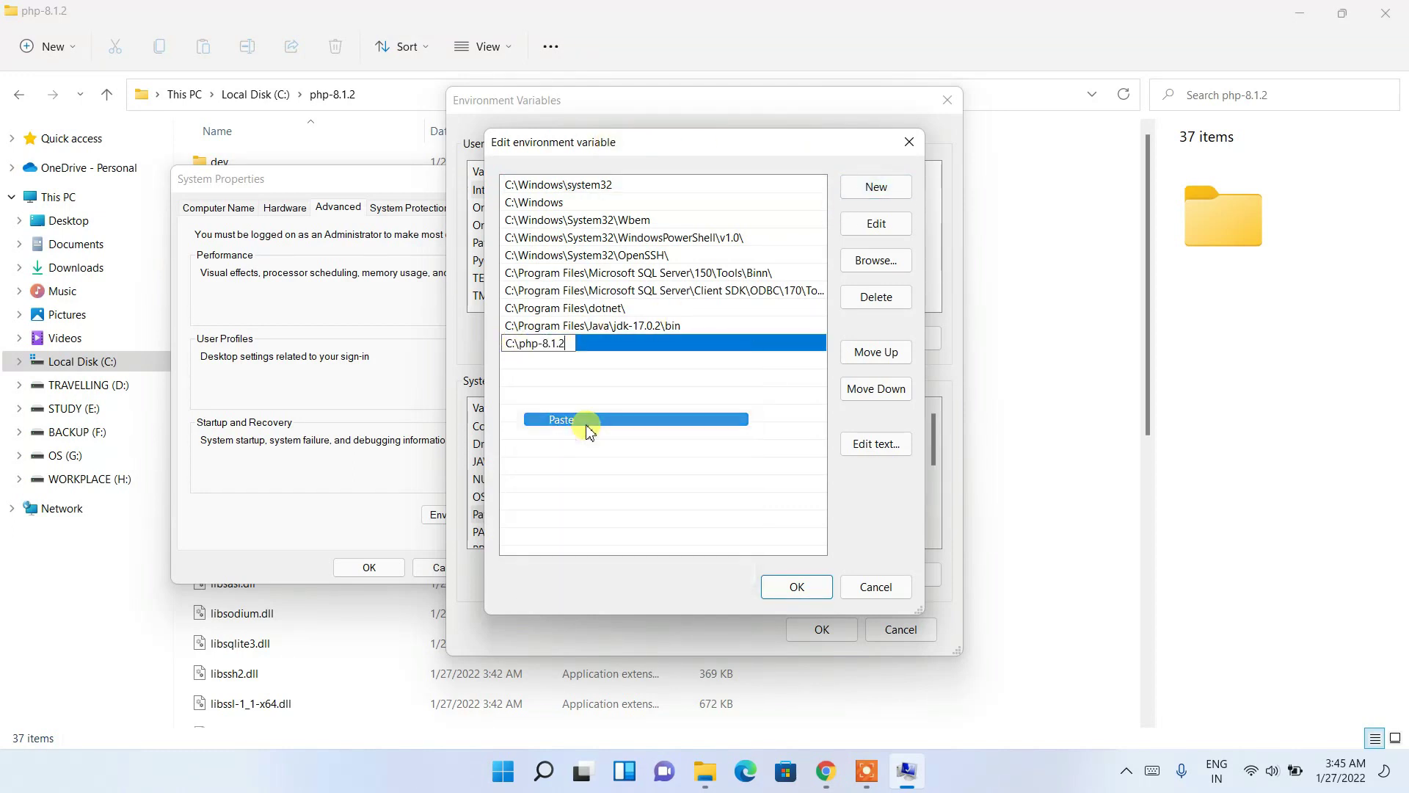
left_click(603, 380)
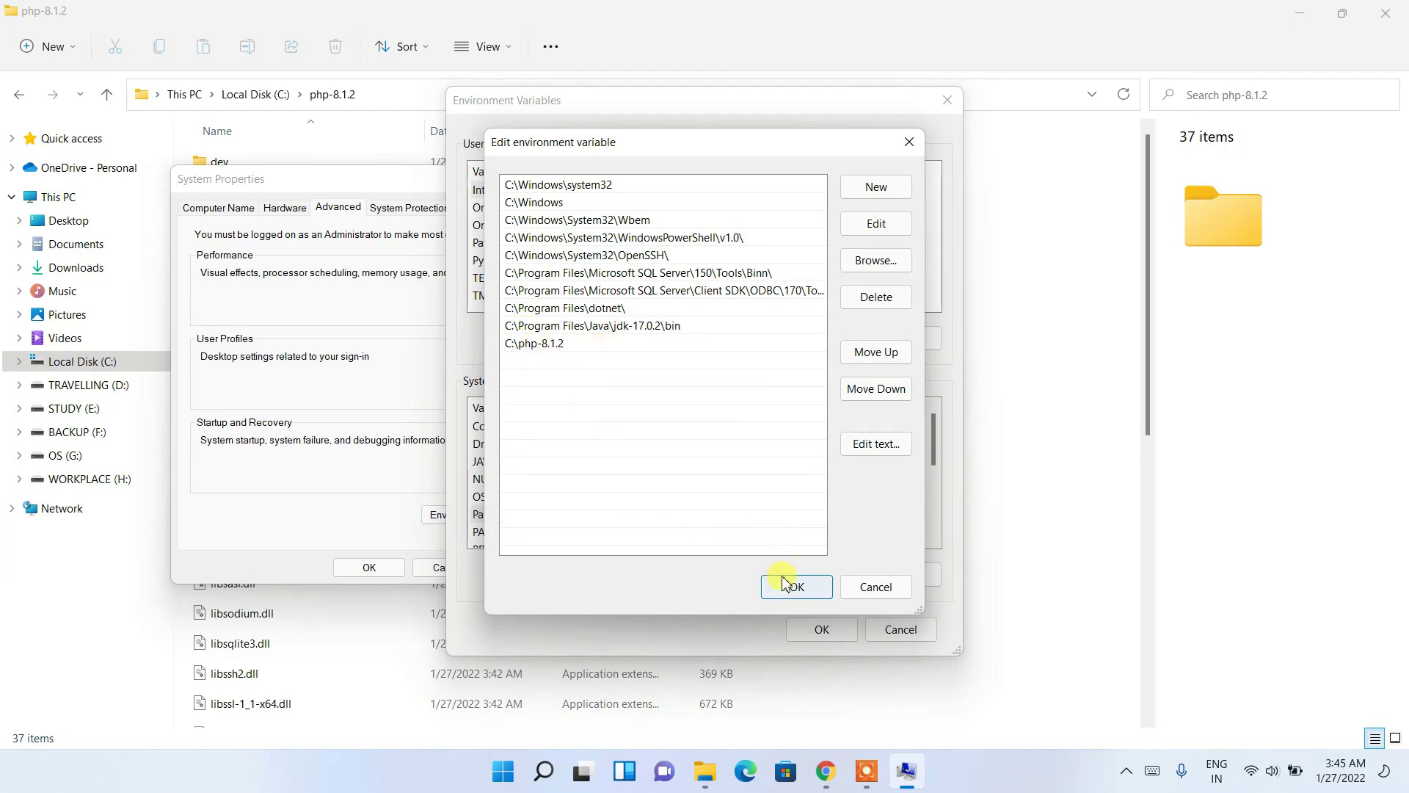
left_click(782, 584)
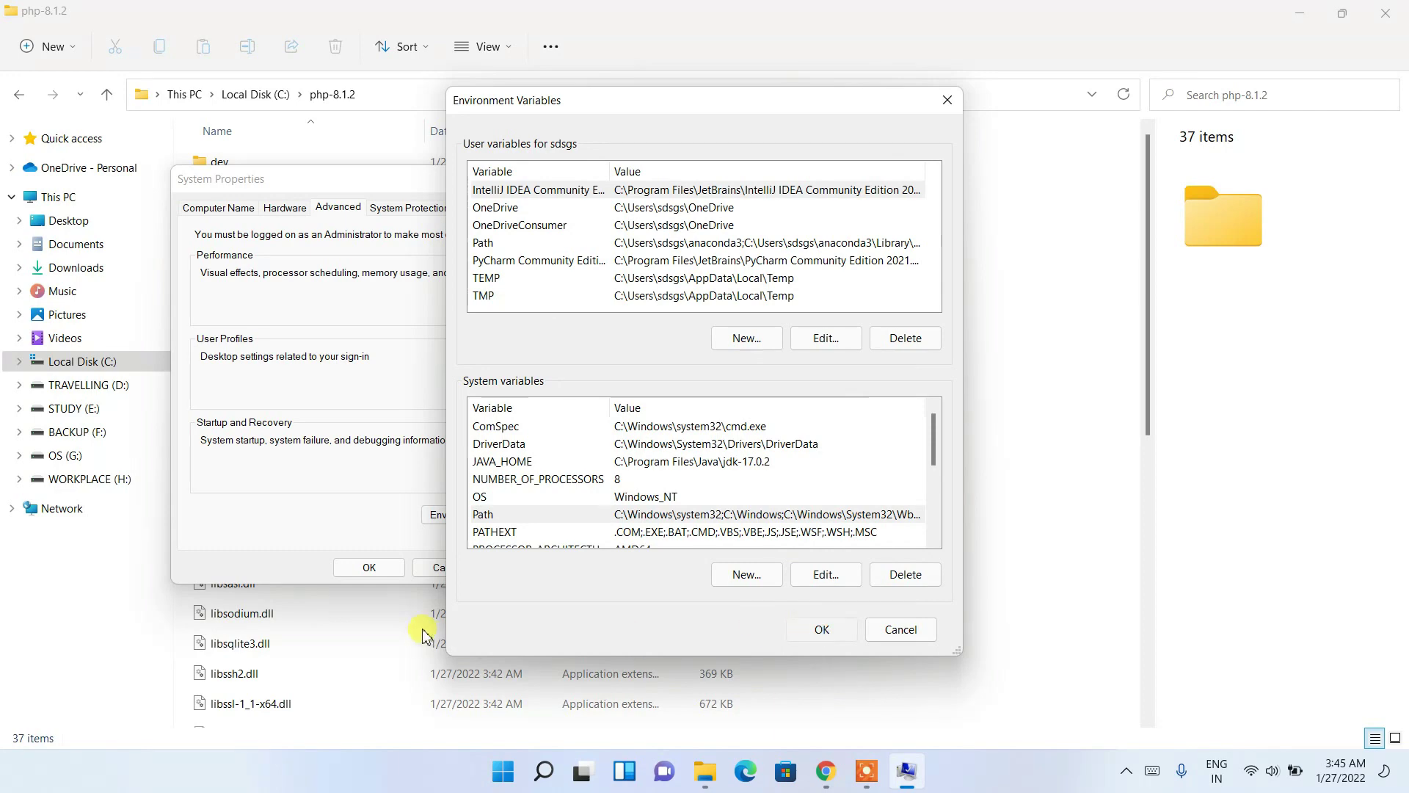
key("Return")
left_click(387, 570)
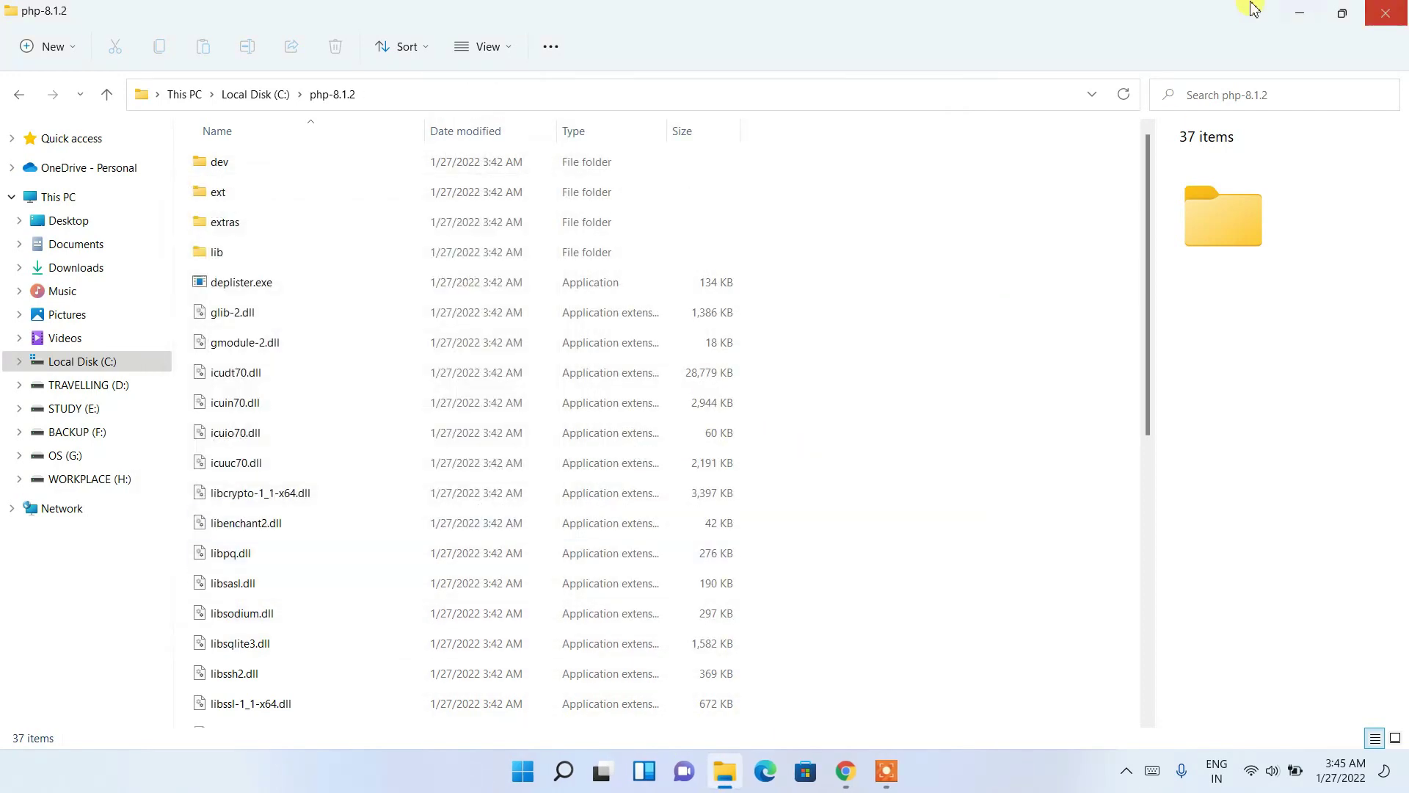
- Launch Command Prompt by searching 'cmd'
left_click(1300, 9)
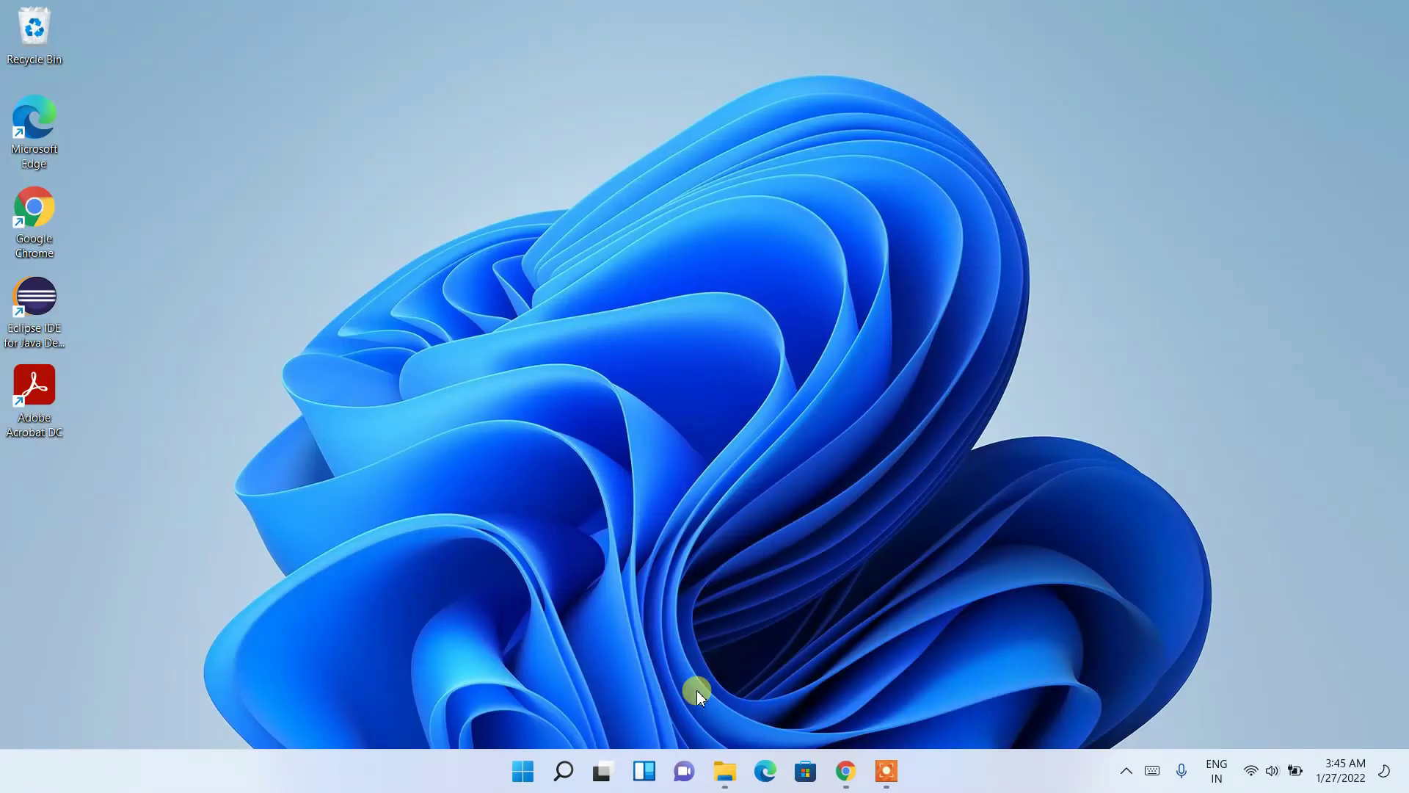
left_click(564, 772)
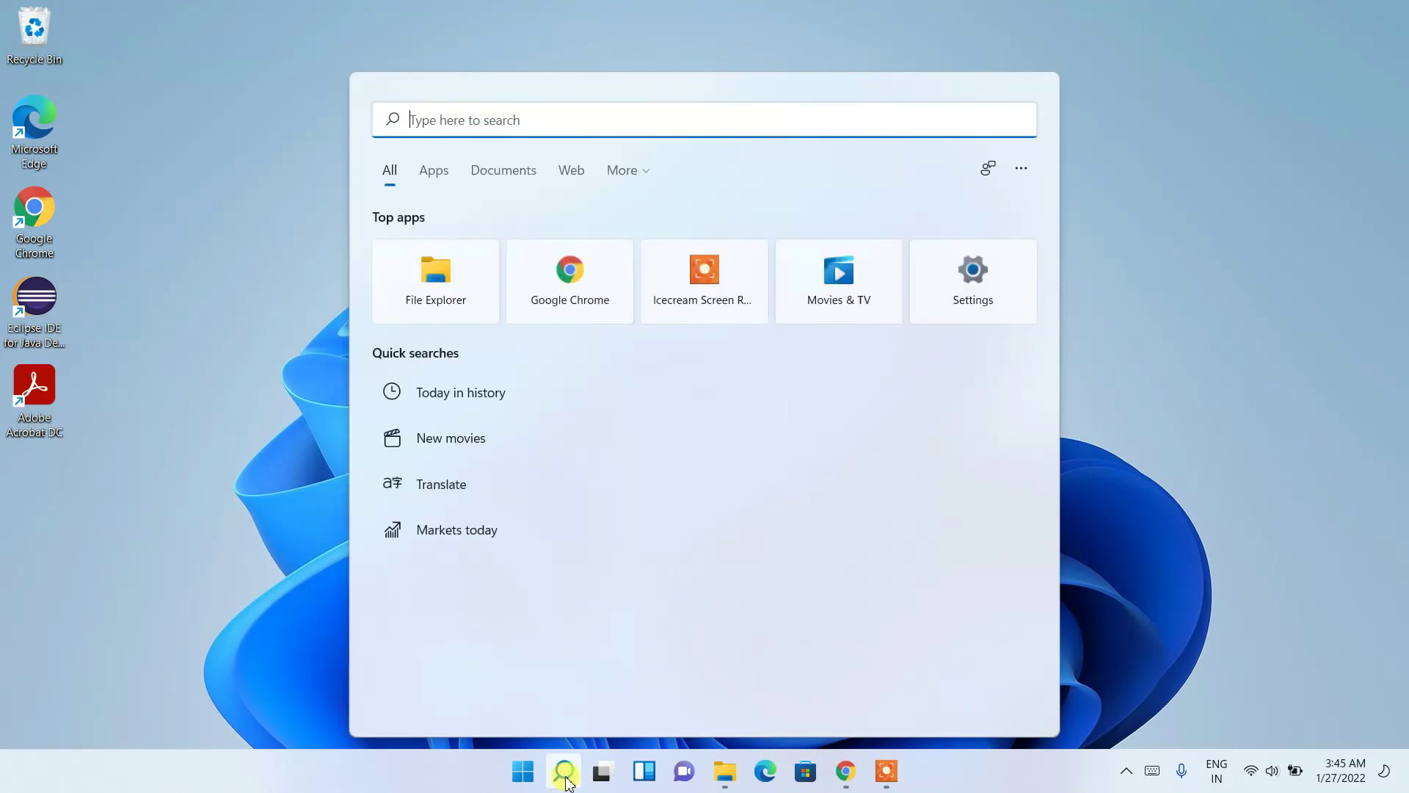
type("cmd")
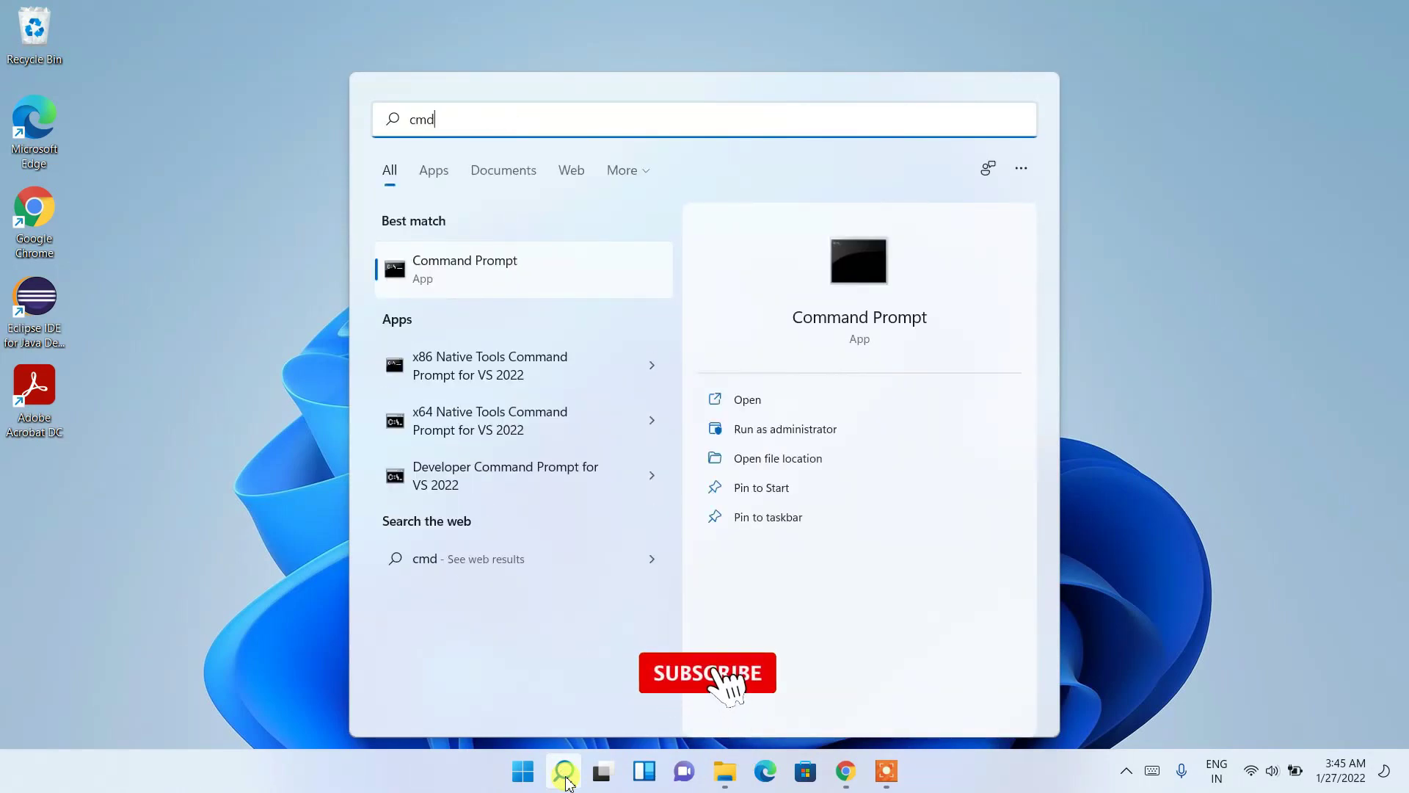
left_click(459, 264)
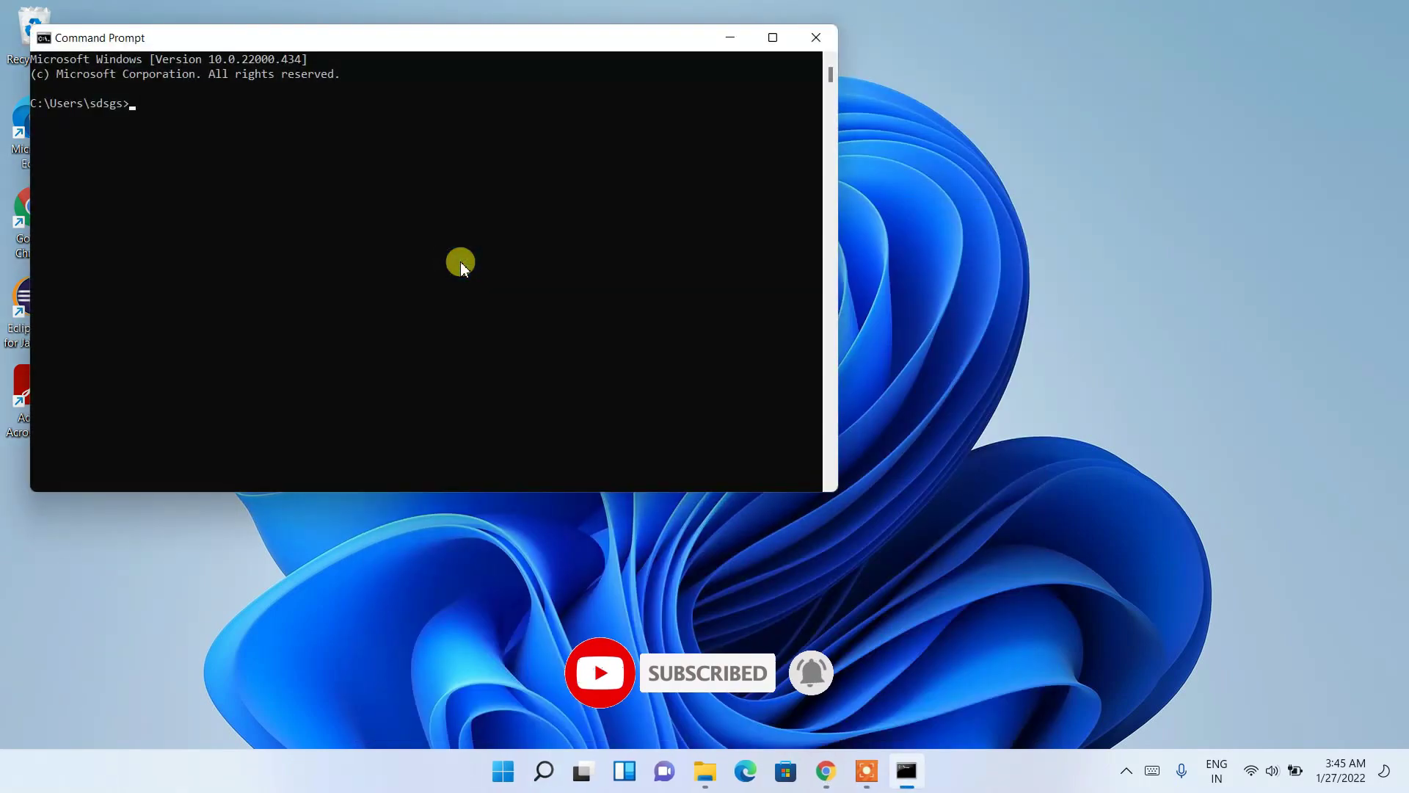
- Run php --version and confirm it reports PHP 8.1.2 (cli)
type("php --")
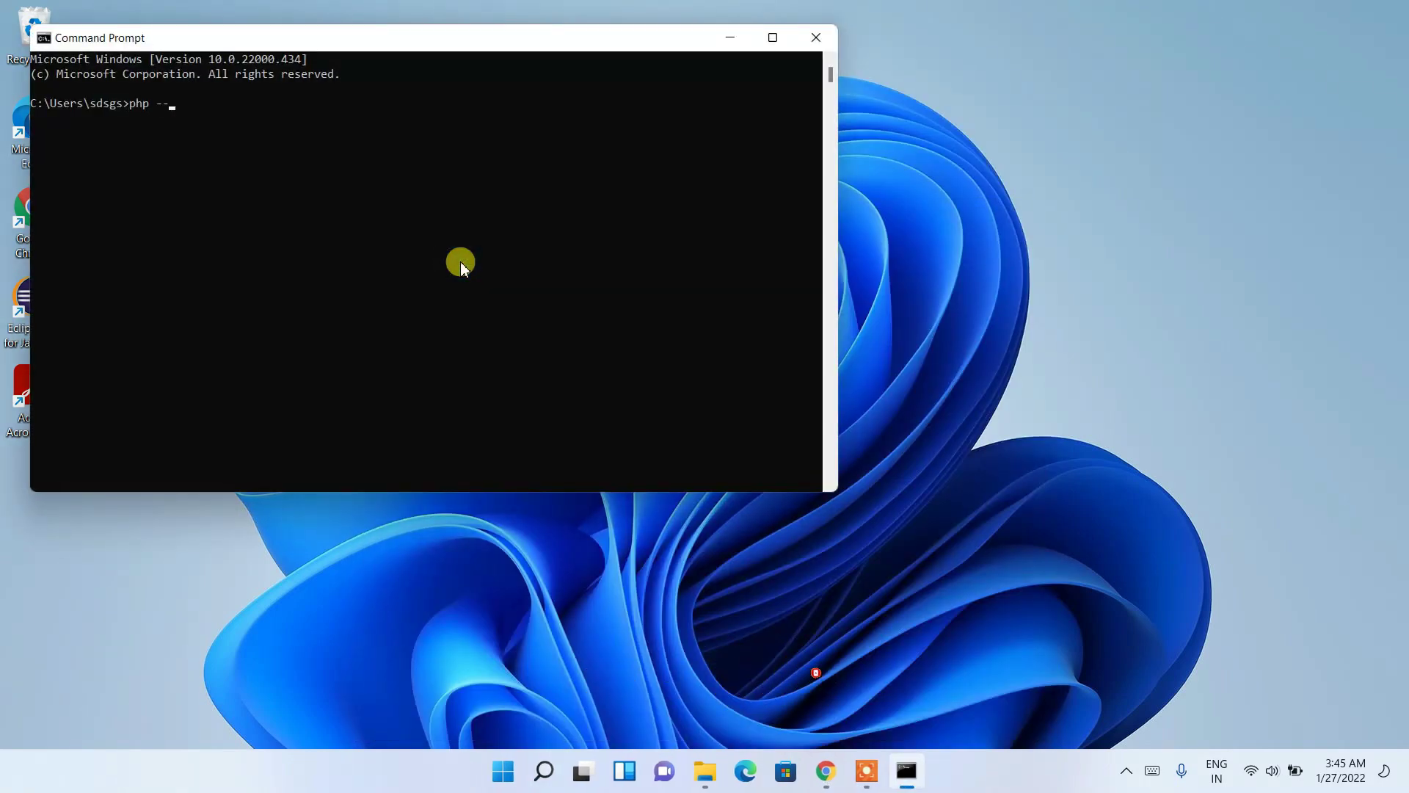
type("version")
key("Return")
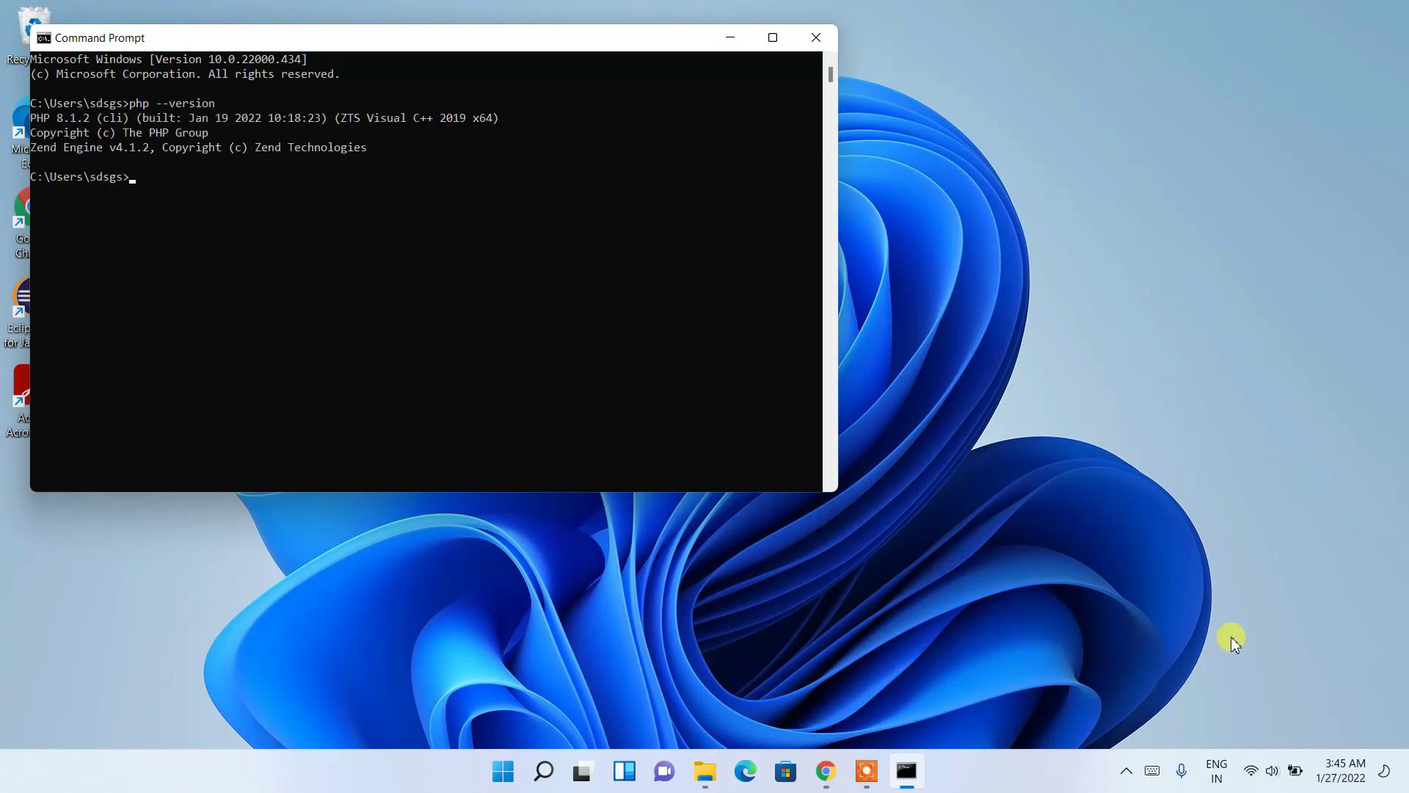
left_click(34, 122)
left_click_drag(76, 127, 90, 122)
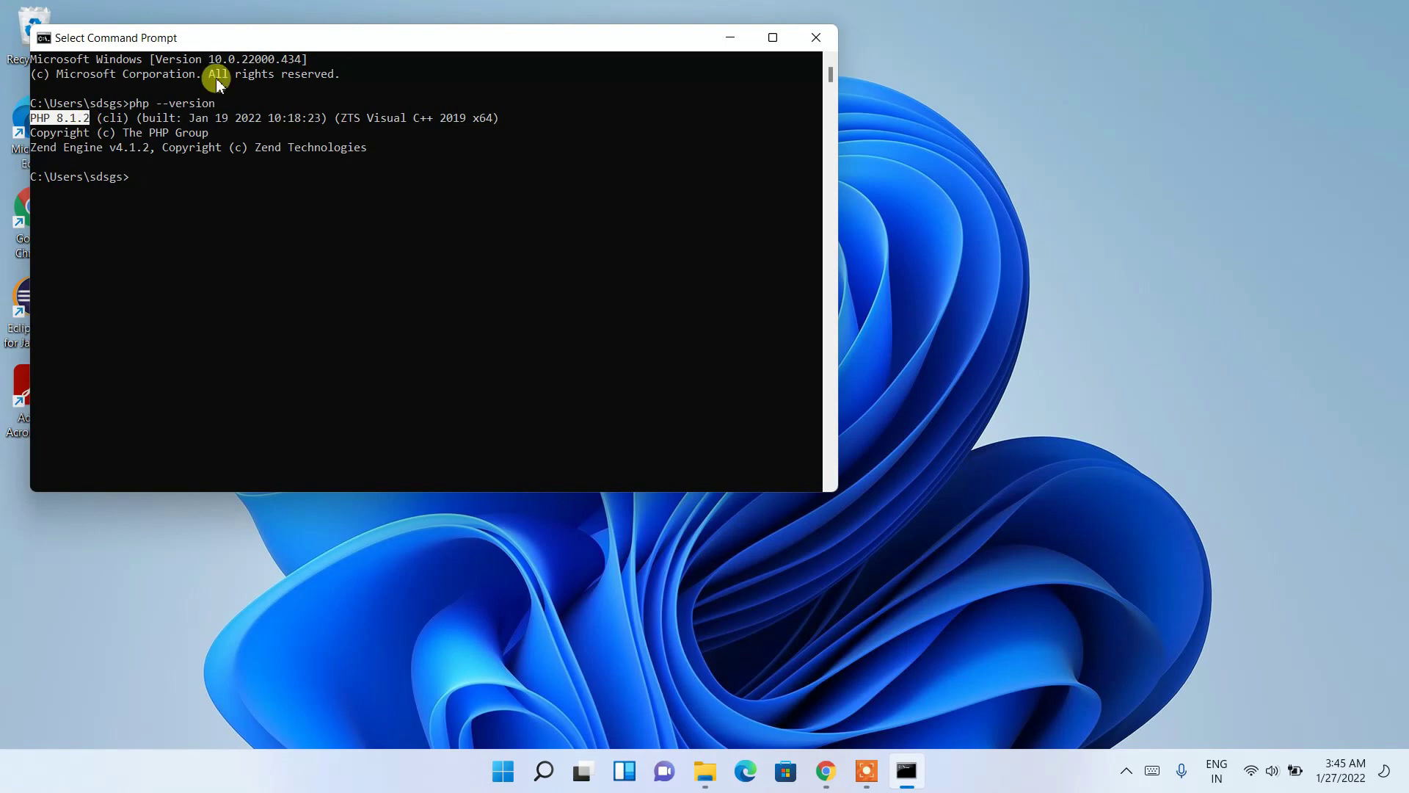
- Create a folder named php on the desktop and open it
left_click(732, 38)
right_click(474, 128)
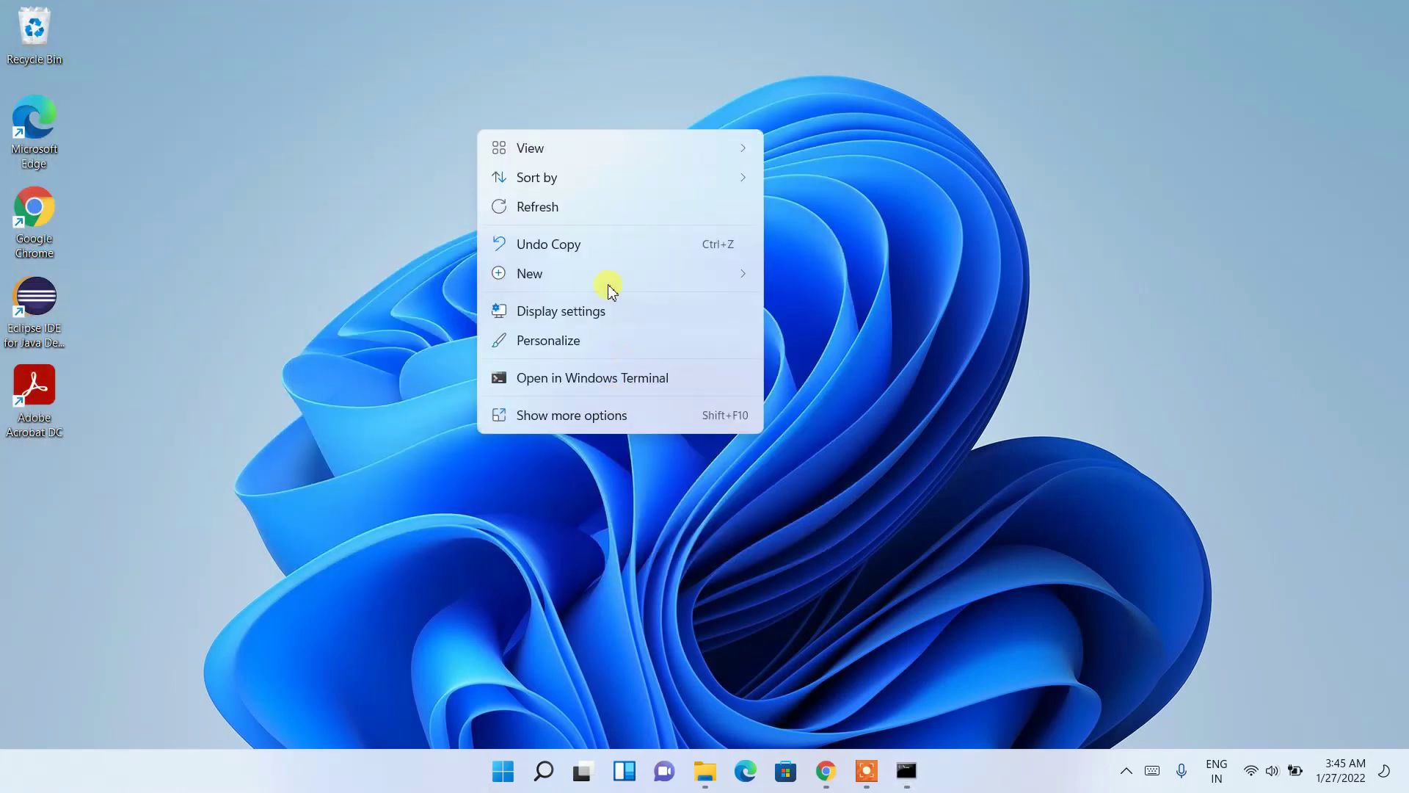
mouse_move(607, 276)
left_click(834, 276)
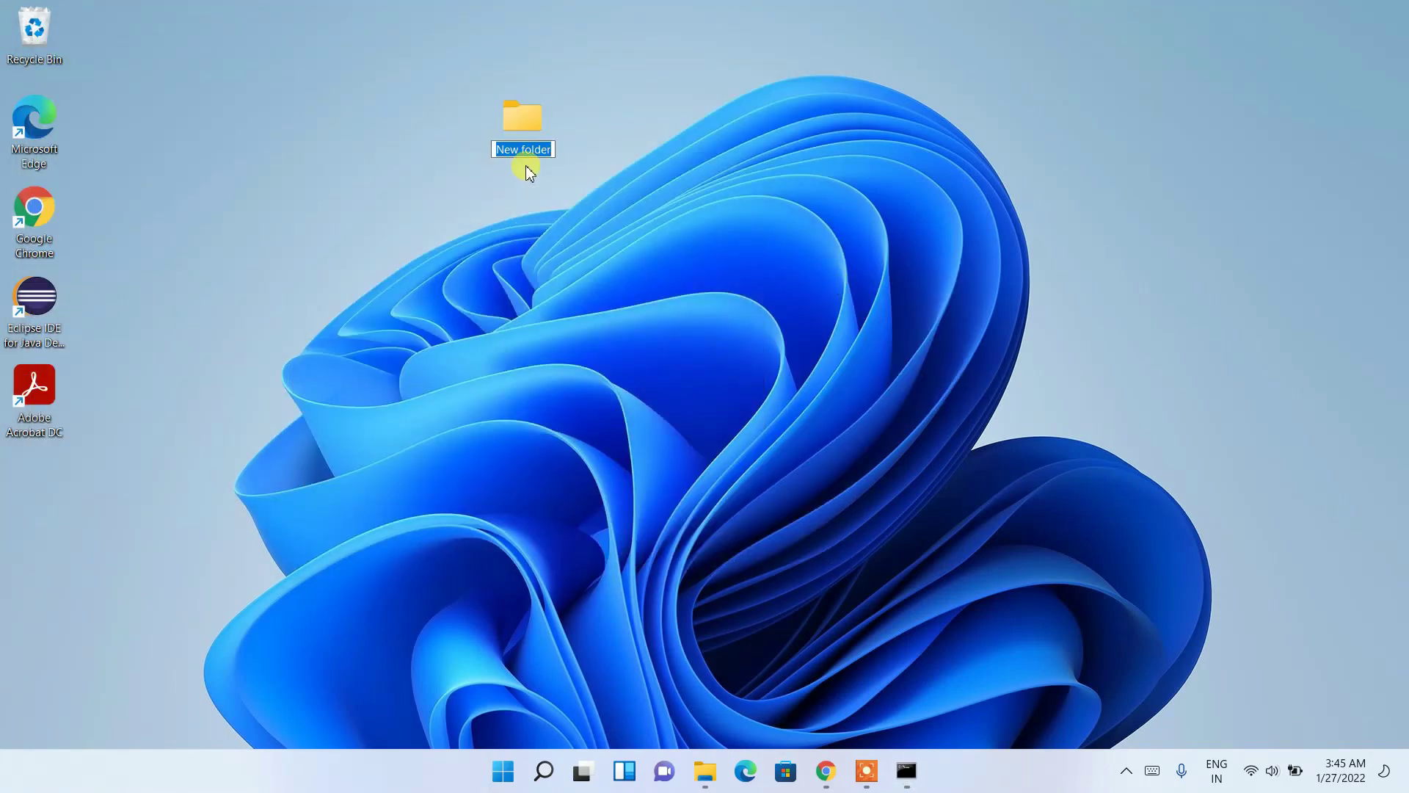
type("php")
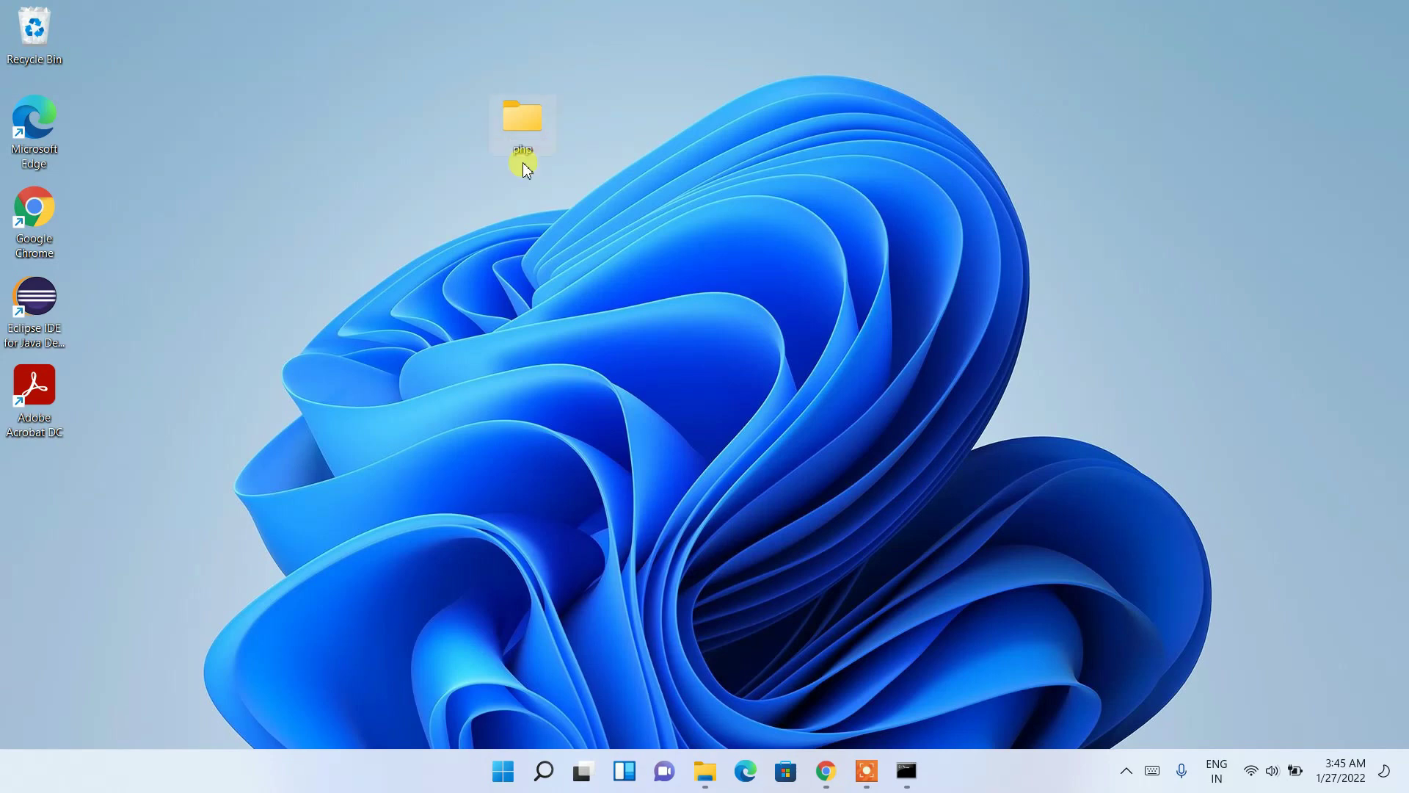
double_click(524, 165)
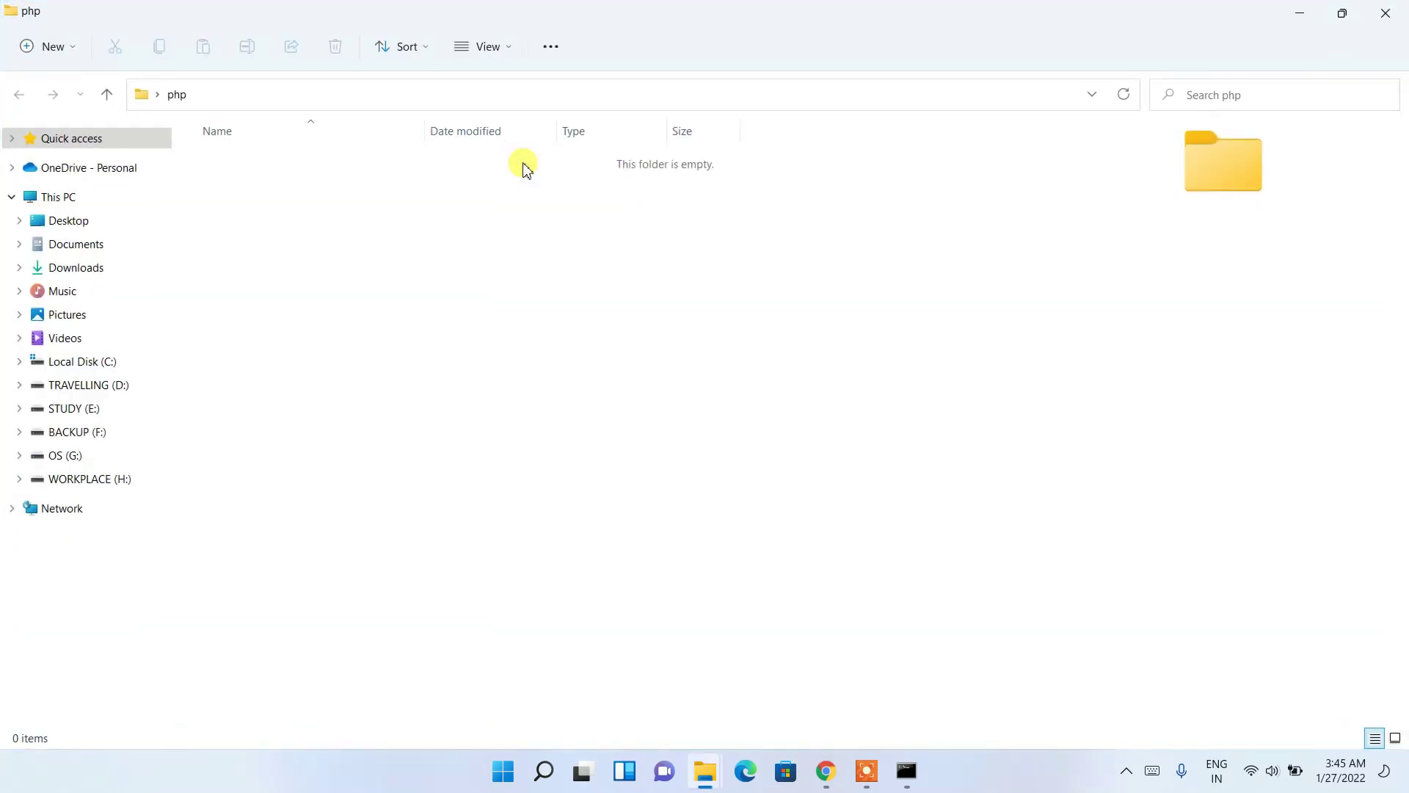
- Create a new text document renamed helloWorld.php, accepting the extension change
right_click(538, 273)
mouse_move(690, 429)
left_click(902, 501)
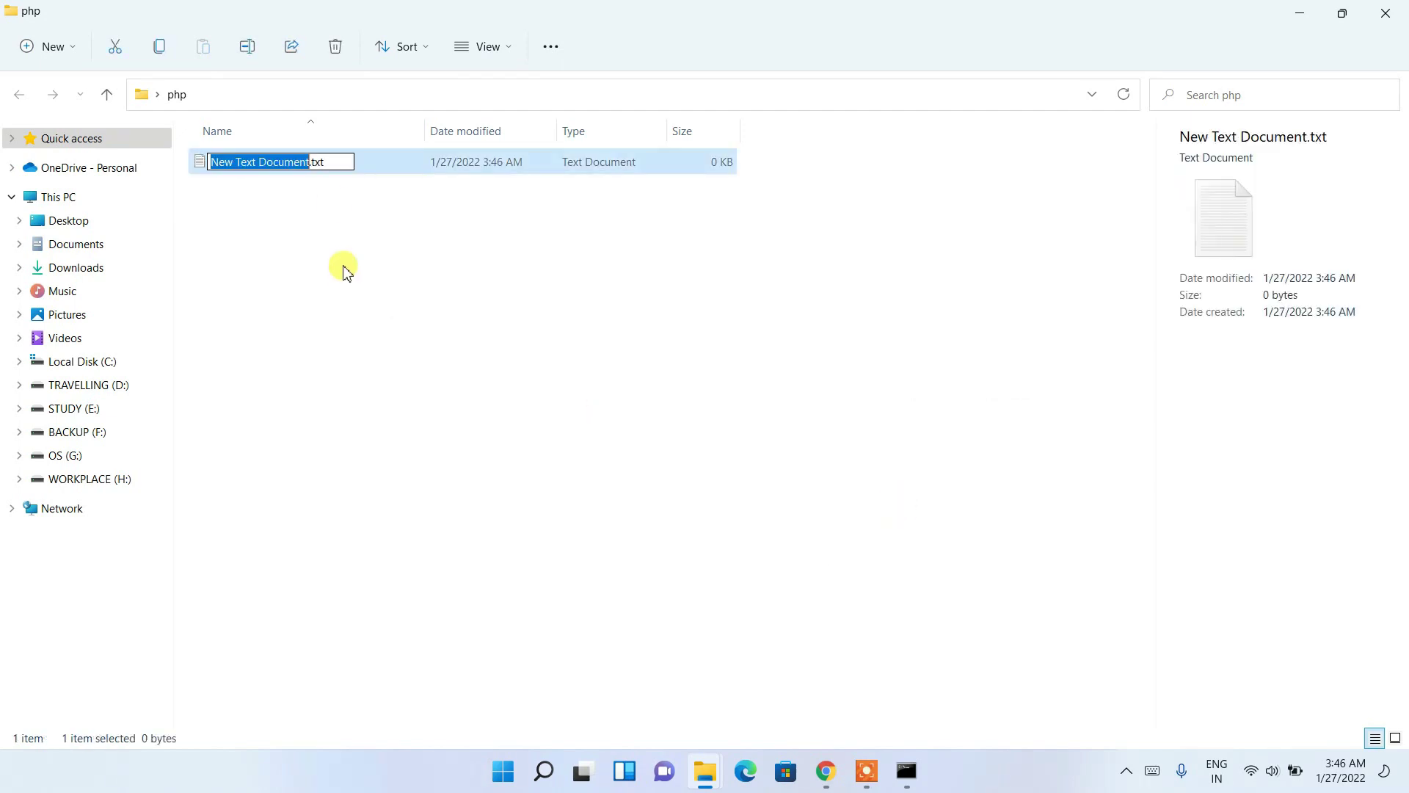
type("h")
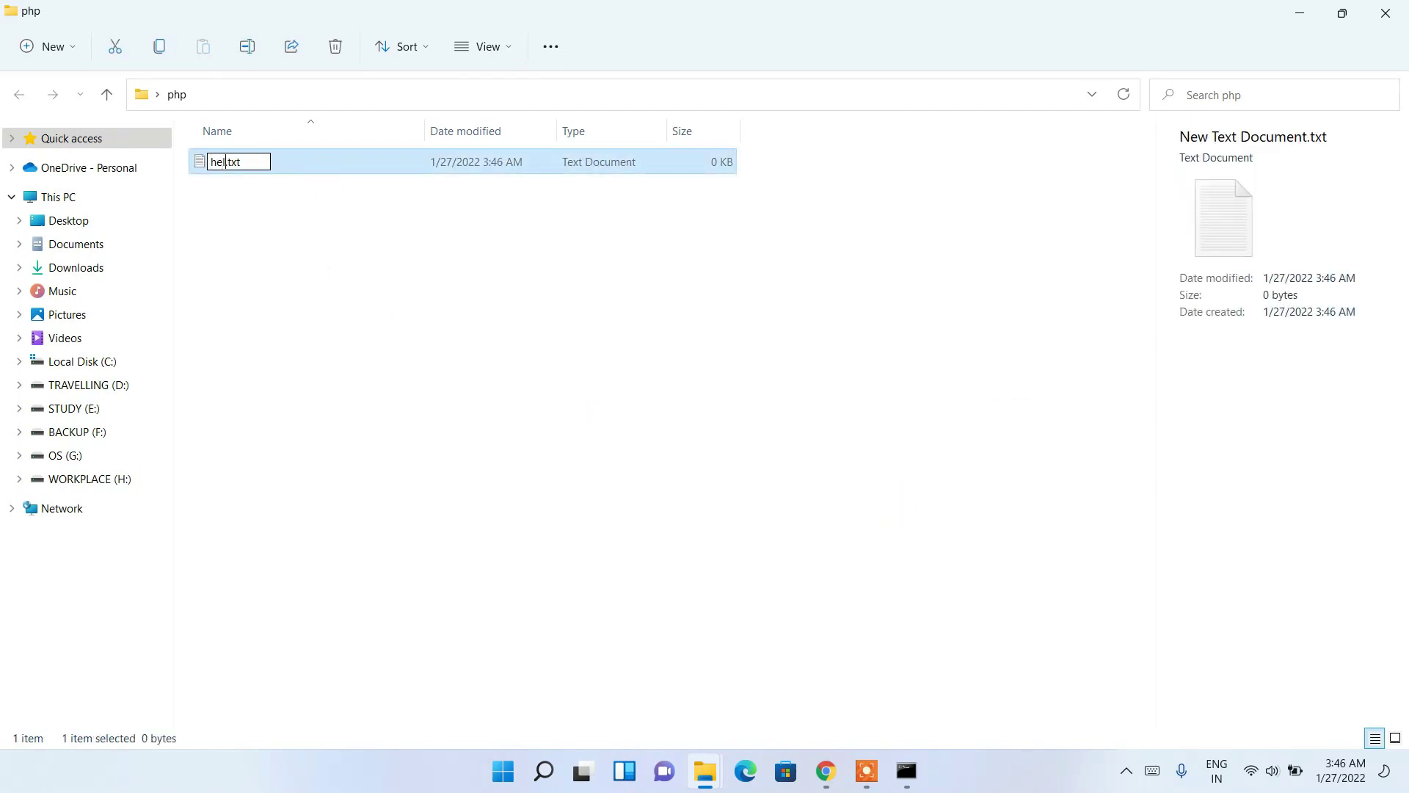
type("elloWorld.ph")
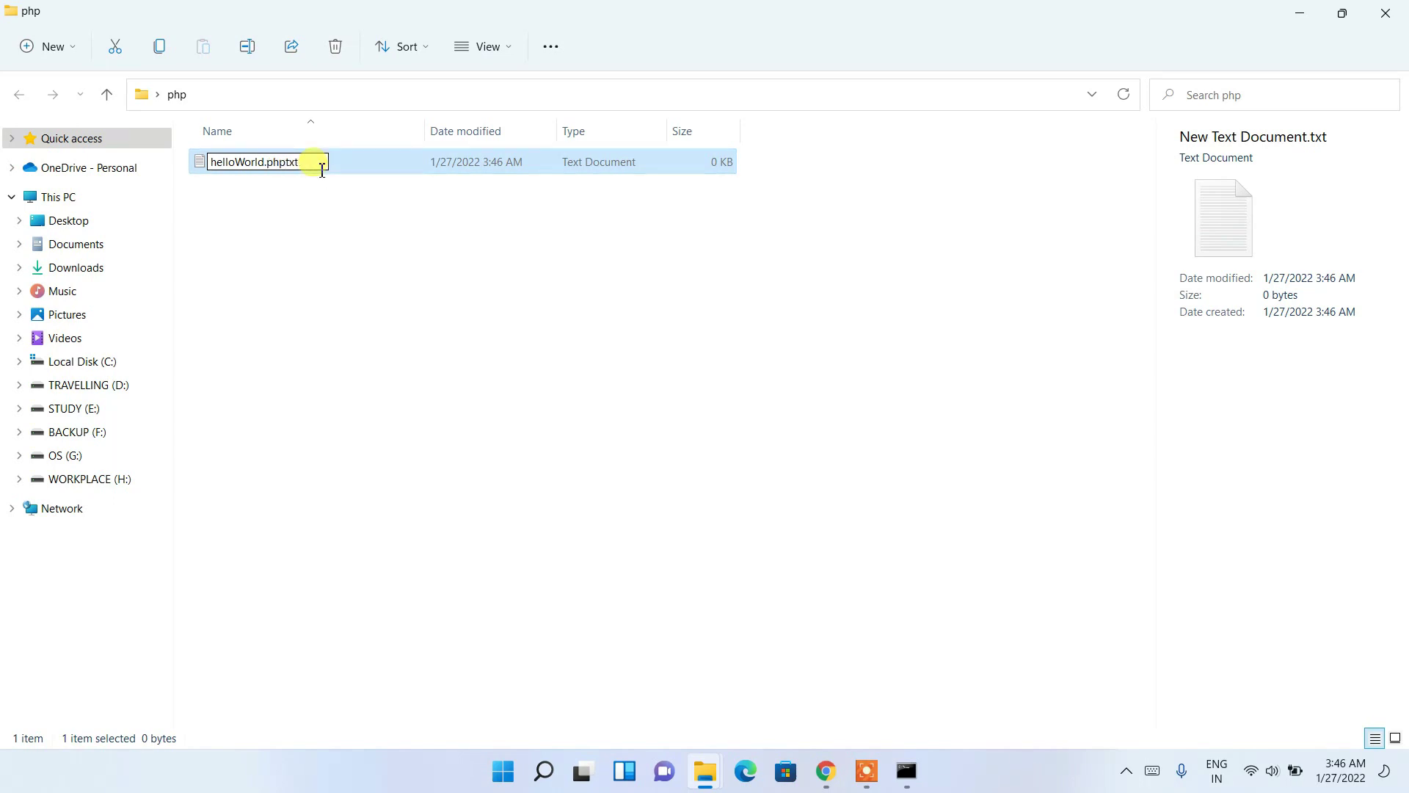
type("p")
key("Delete")
key("Return")
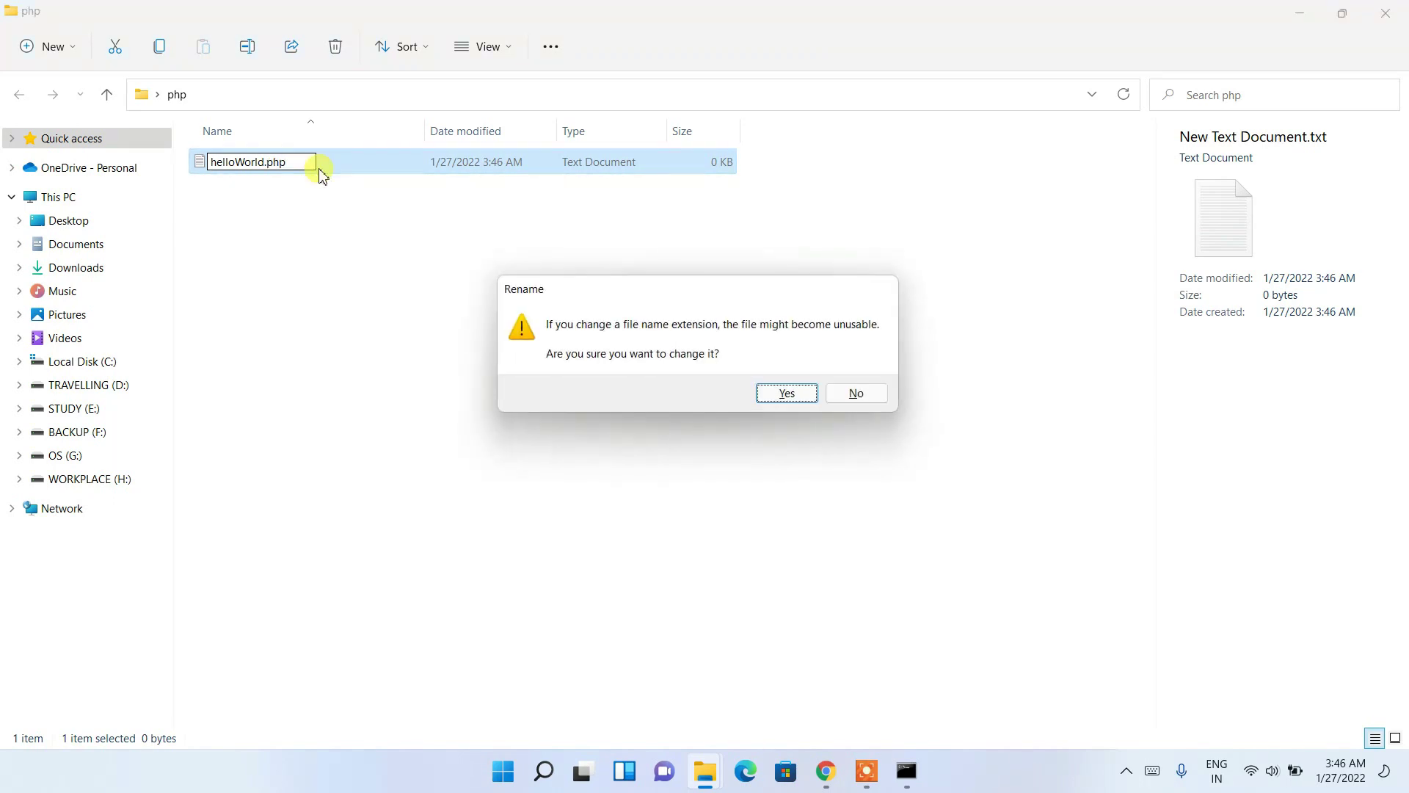
left_click(797, 401)
- Open helloWorld.php in Notepad through Open with > More apps
right_click(289, 168)
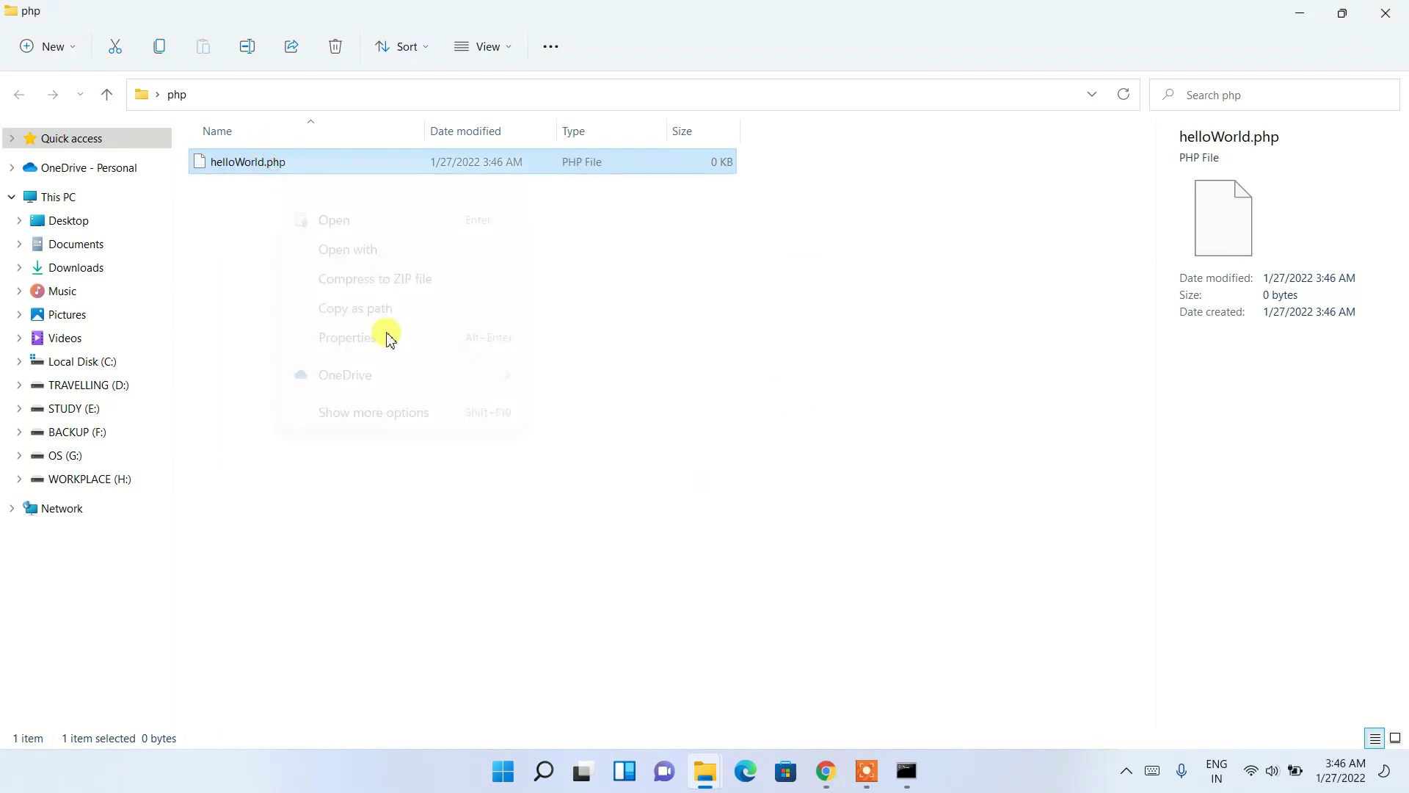
left_click(367, 251)
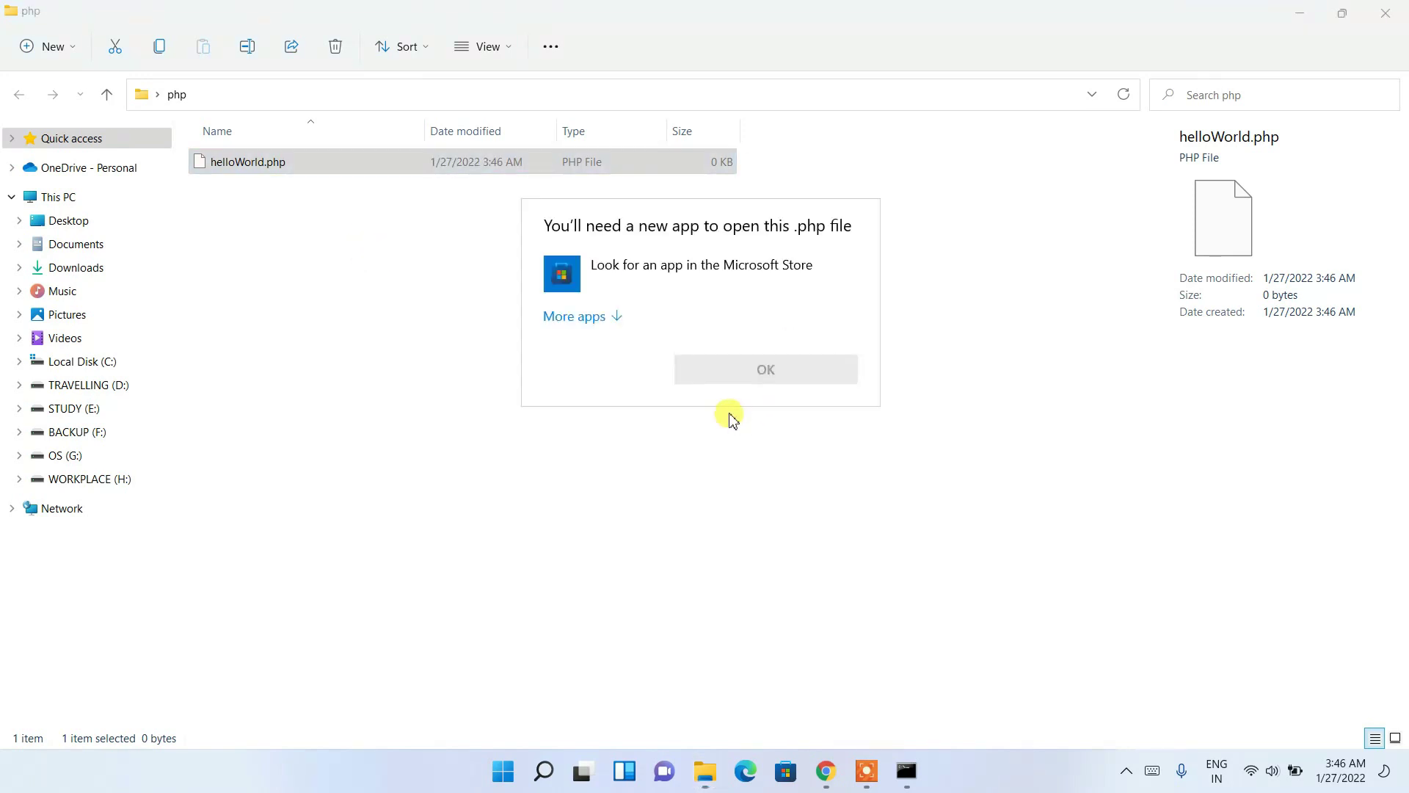
left_click(613, 314)
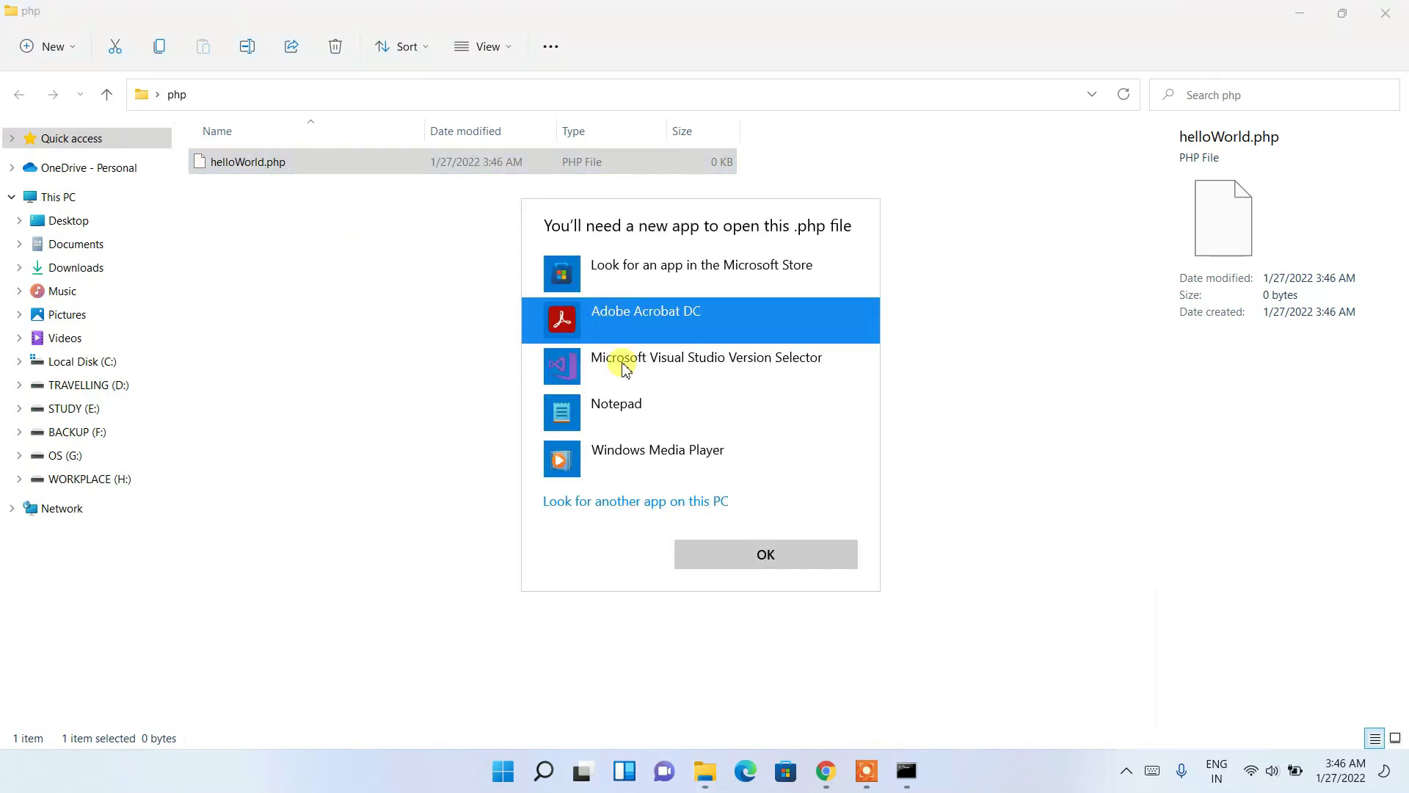
double_click(629, 411)
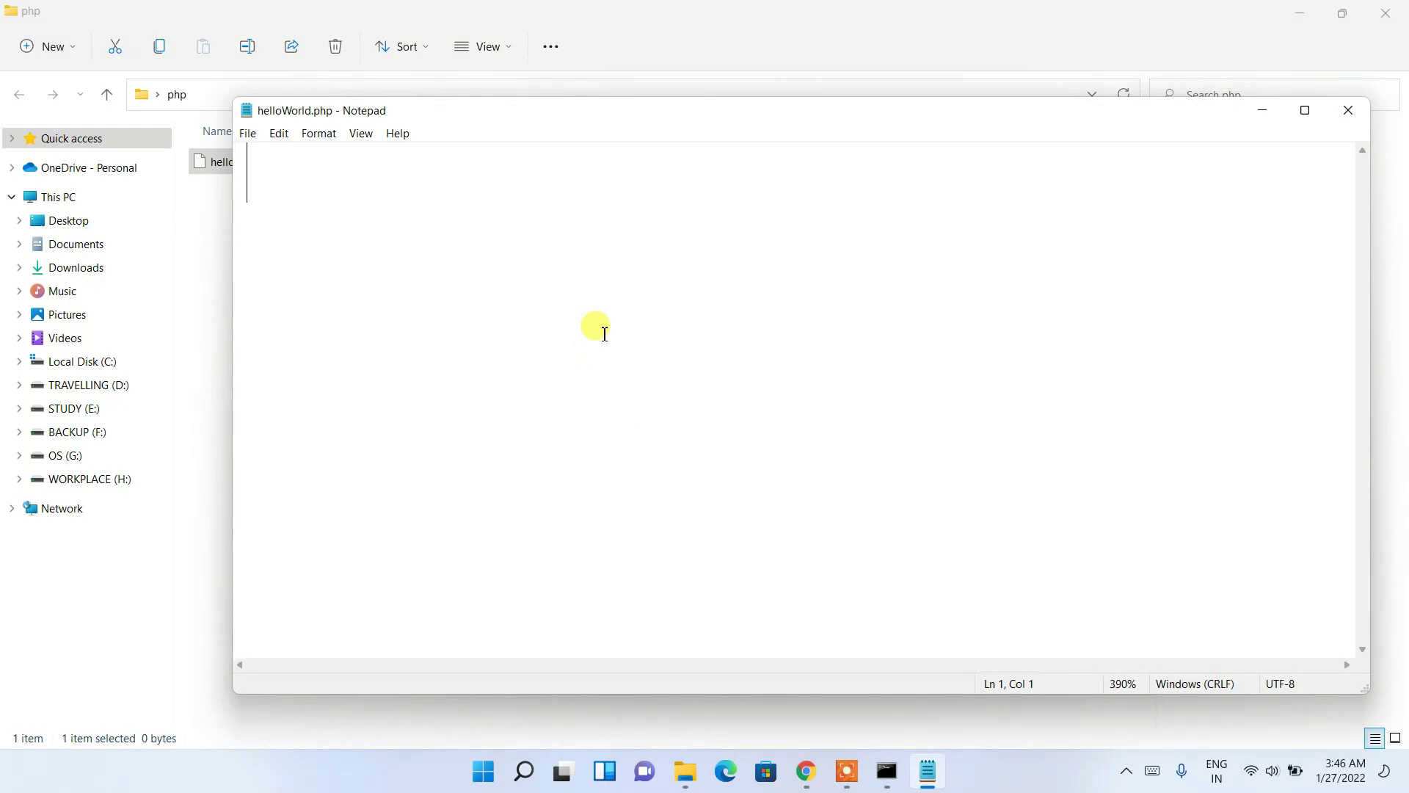
- Write a <?php ?> block echoing "Hello World" and save the file
type("<?php   ")
type("?>")
left_click(591, 324)
key("Up")
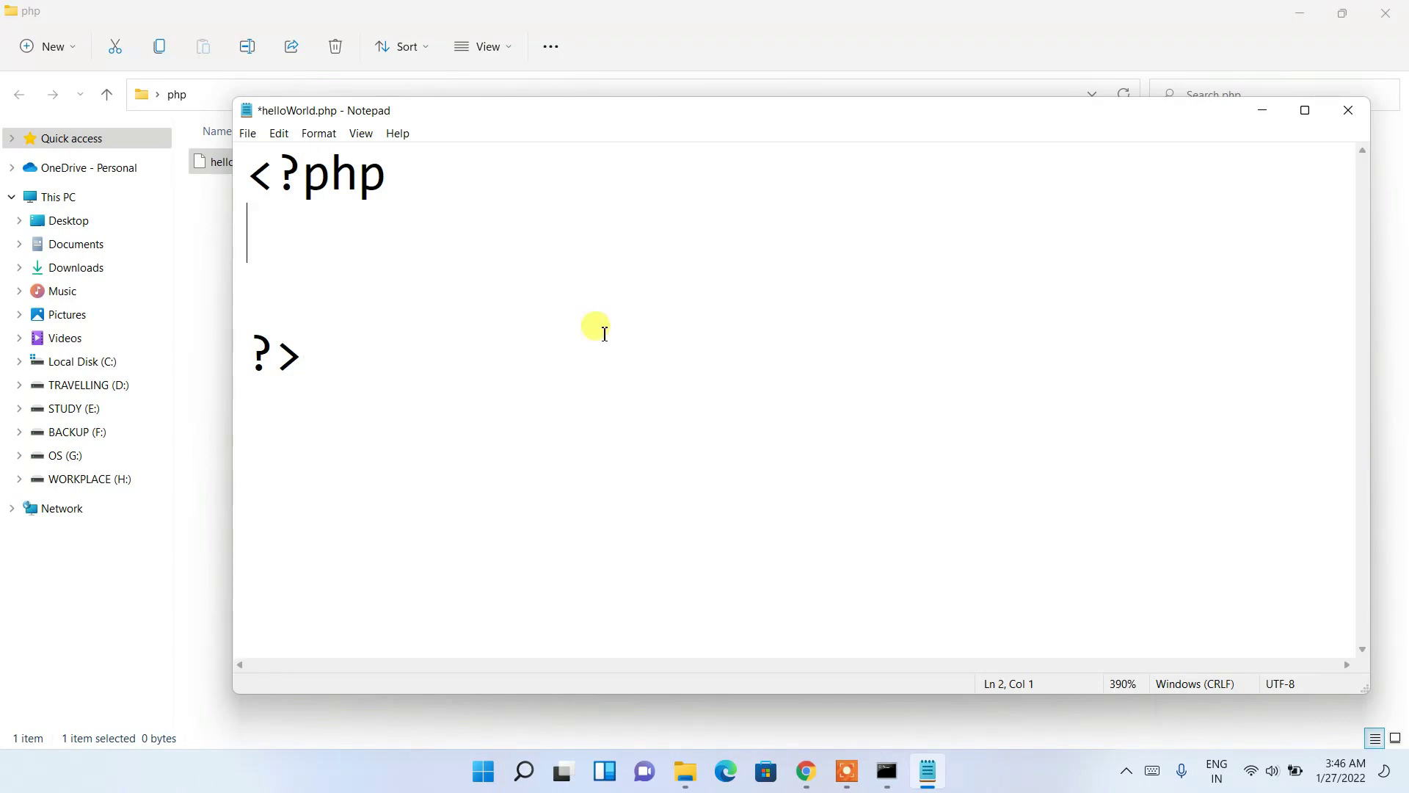
key("Return")
type("echo")
type(" \"\"")
type("Hello Wor")
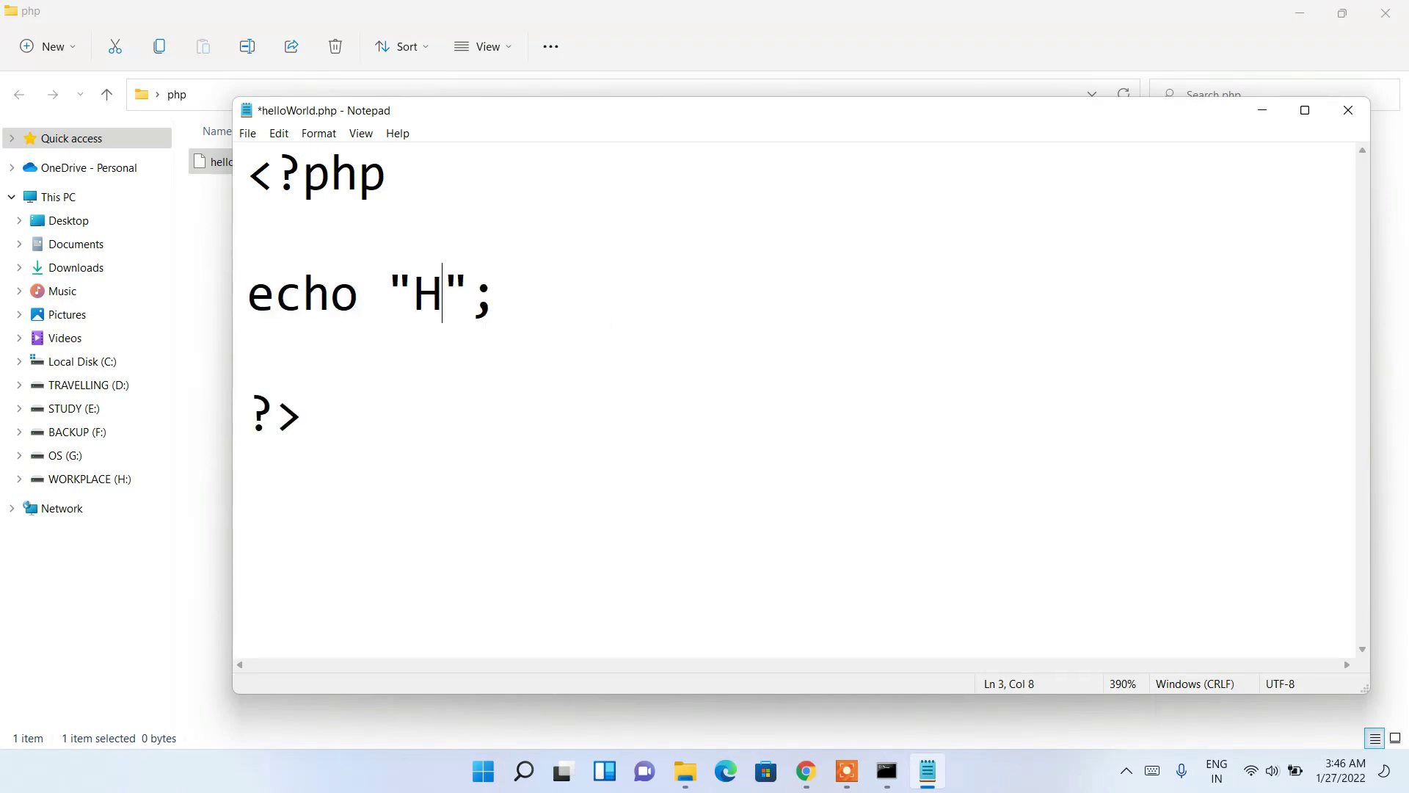
type("ld")
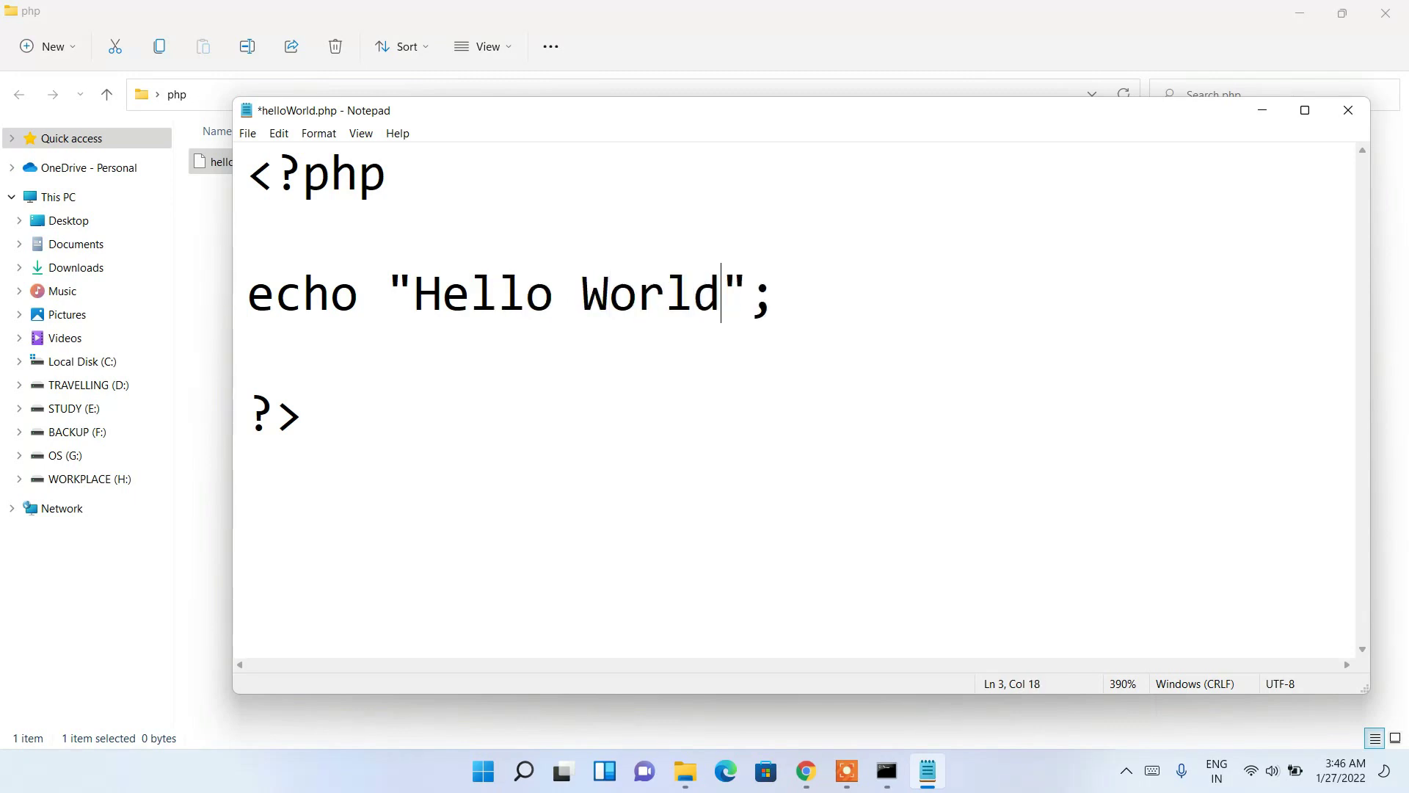
left_click(258, 138)
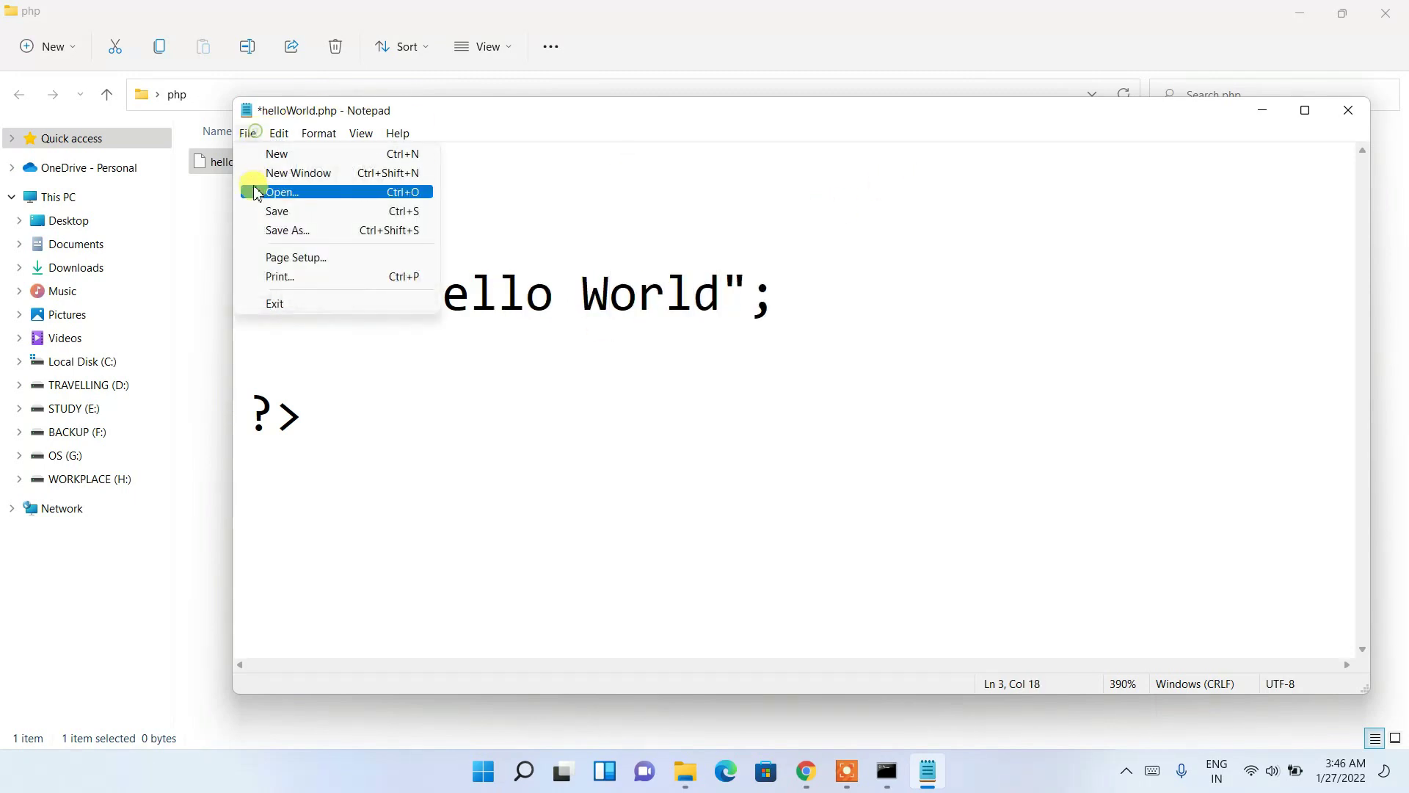
left_click(261, 211)
left_click(472, 14)
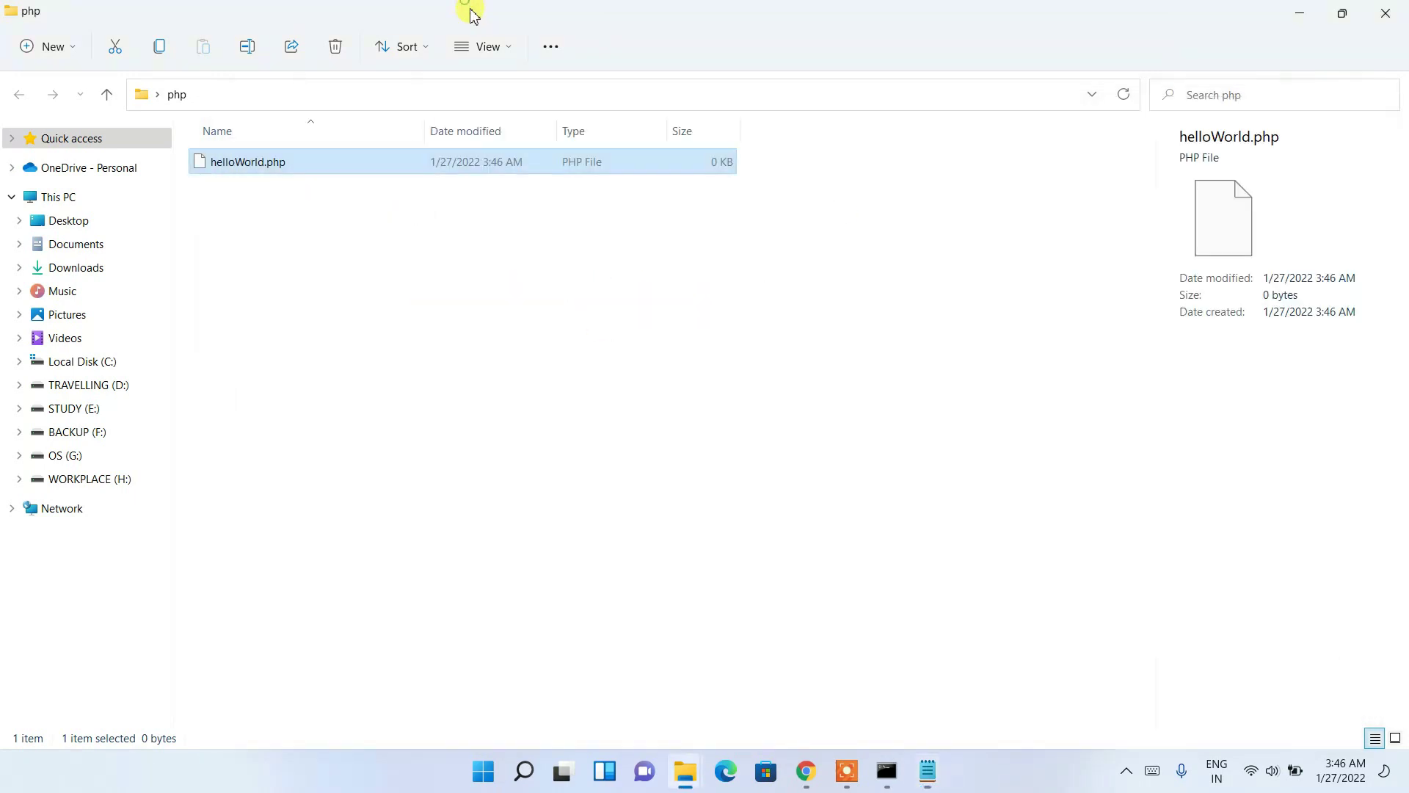
- Open a Command Prompt in the Desktop\php folder by entering cmd in the address bar
left_click(514, 95)
type("cmd")
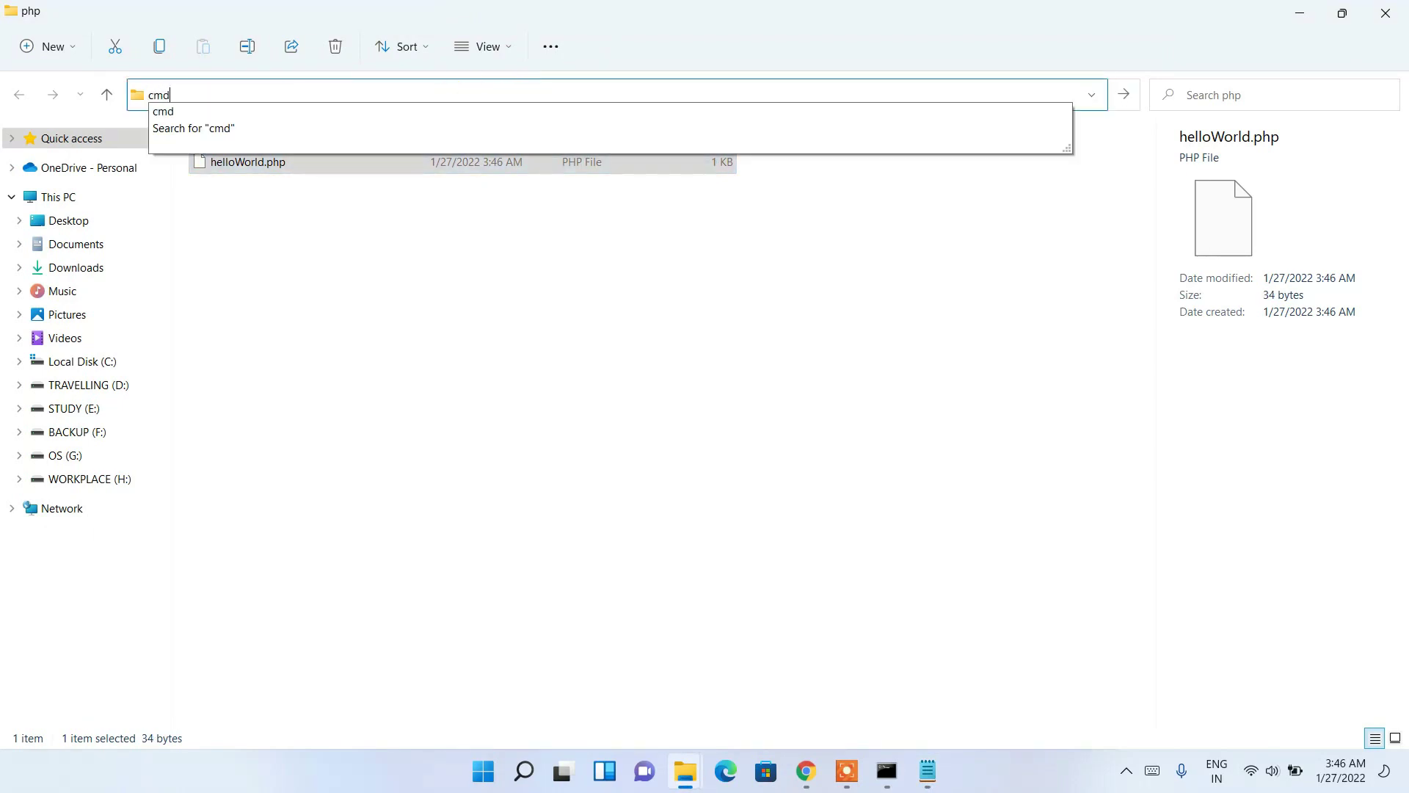
key("Return")
left_click_drag(491, 102, 712, 215)
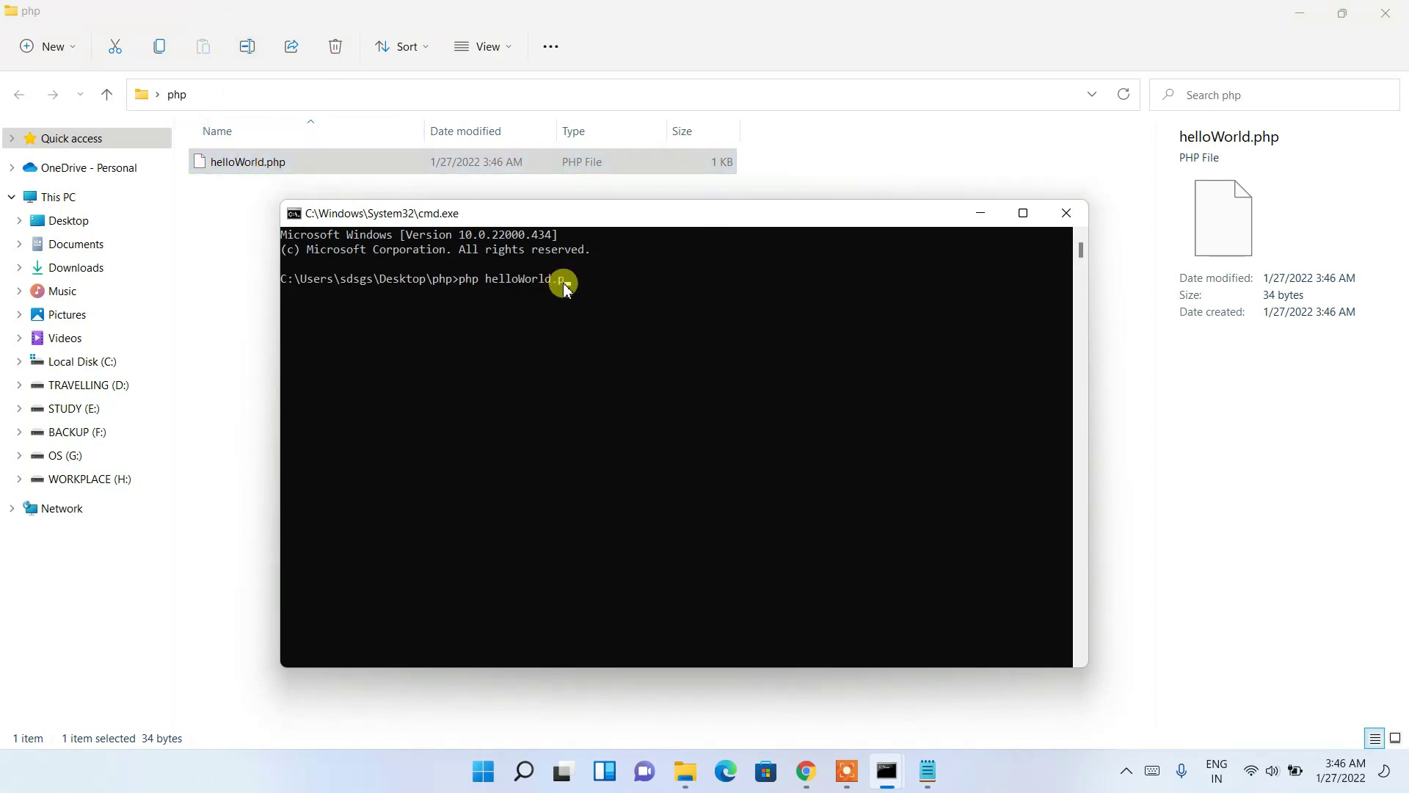
- Run php helloWorld.php, check it prints Hello World, and return to Notepad
key("Return")
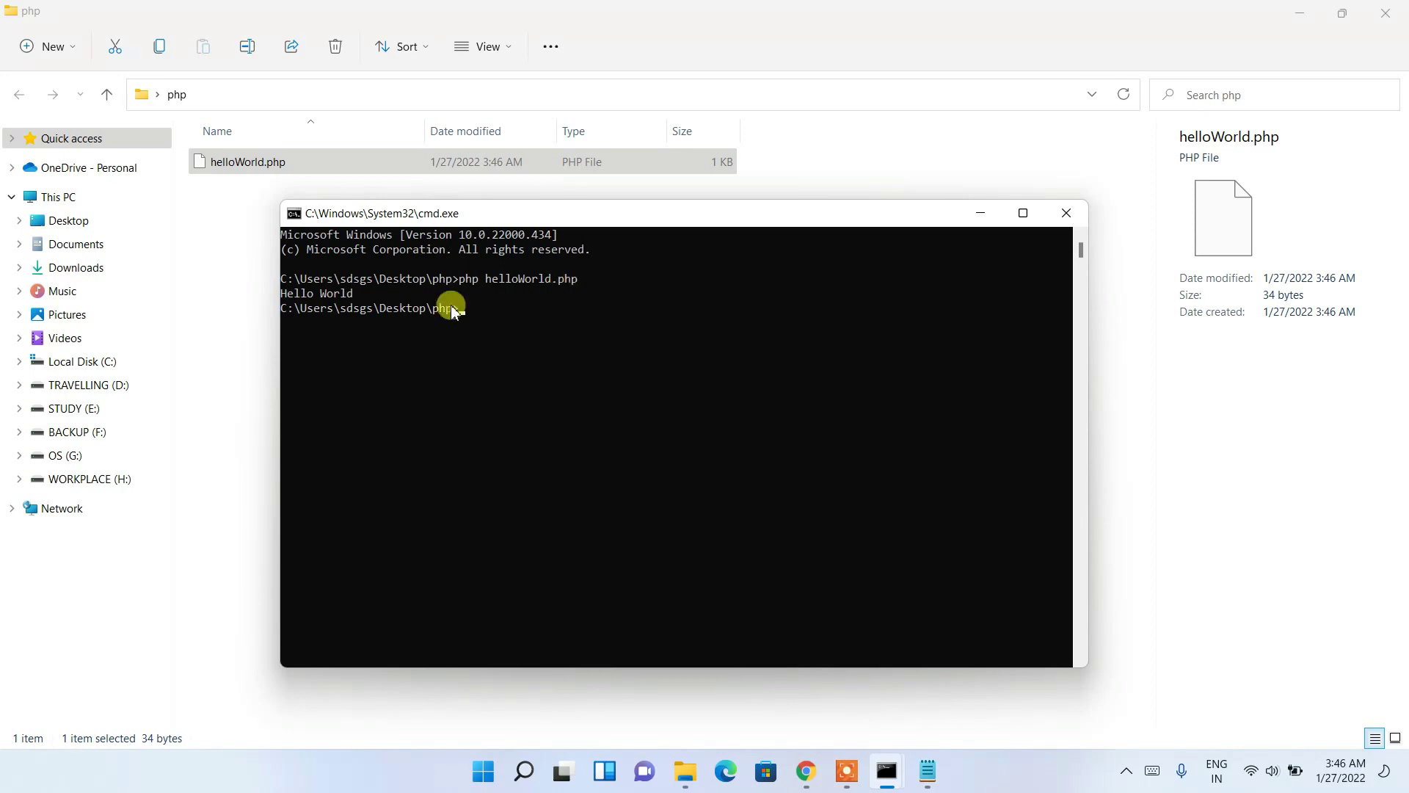
left_click(362, 294)
left_click_drag(347, 301, 244, 301)
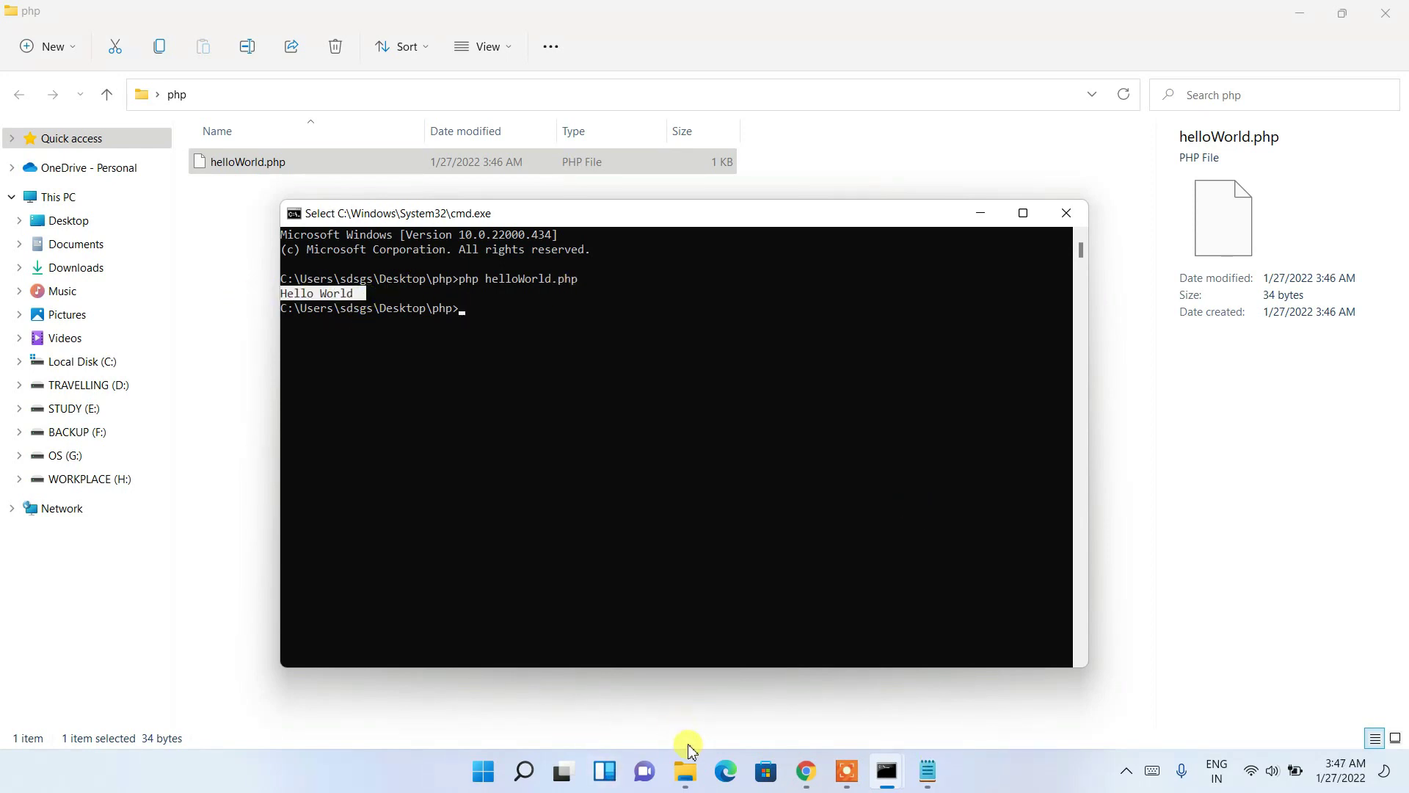
left_click(926, 772)
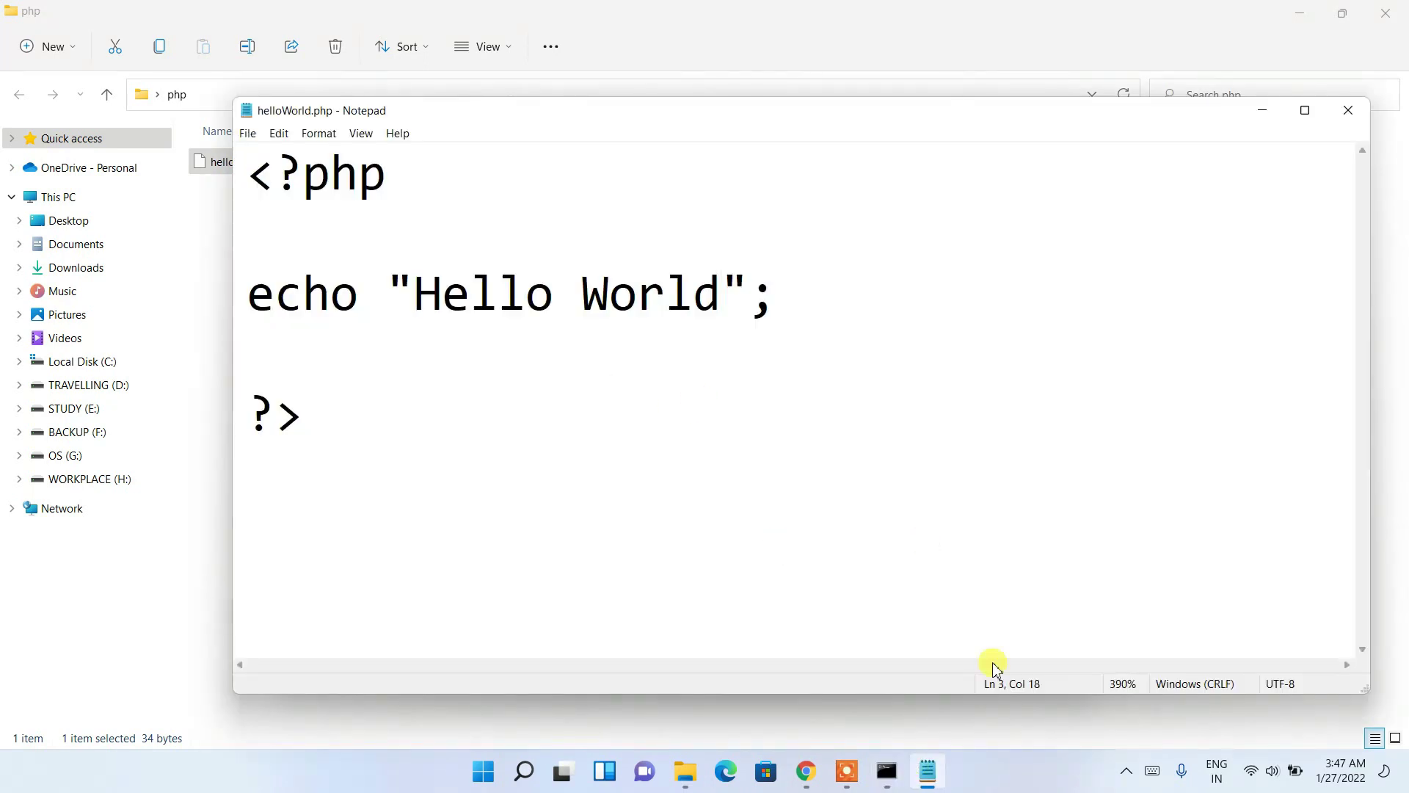